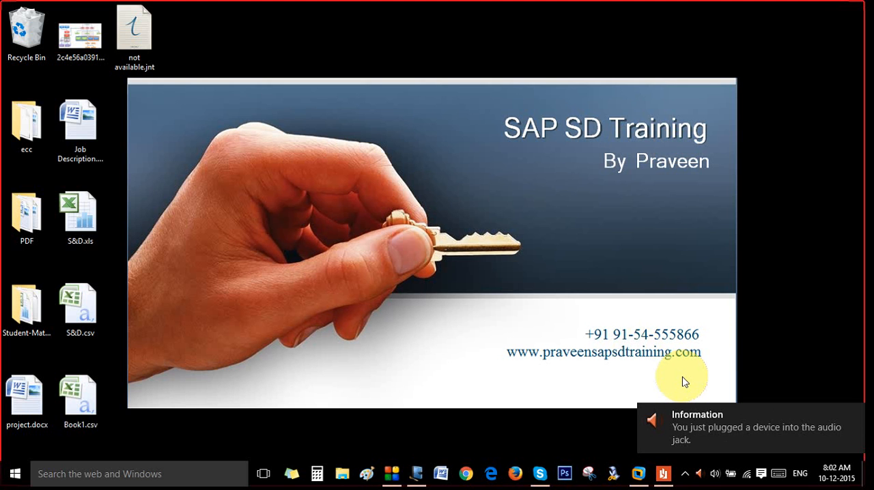
# - Dismiss the audio jack notification on the desktop
pyautogui.click(685, 473)
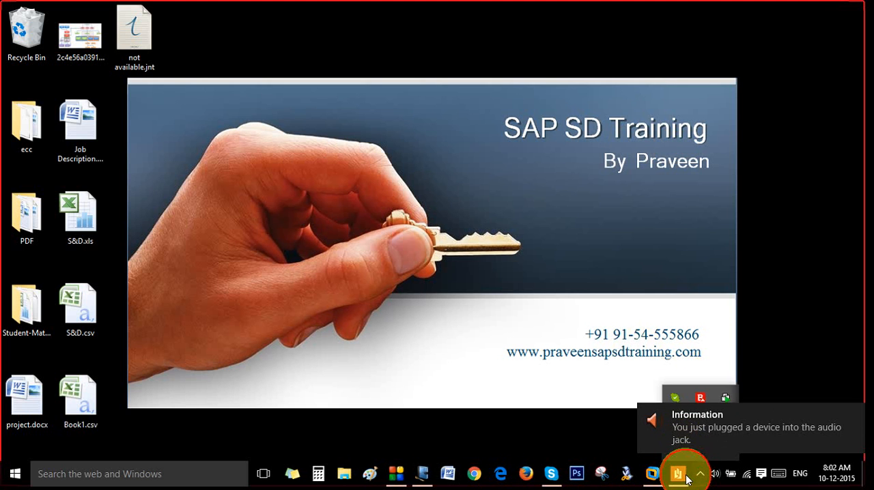
pyautogui.click(853, 416)
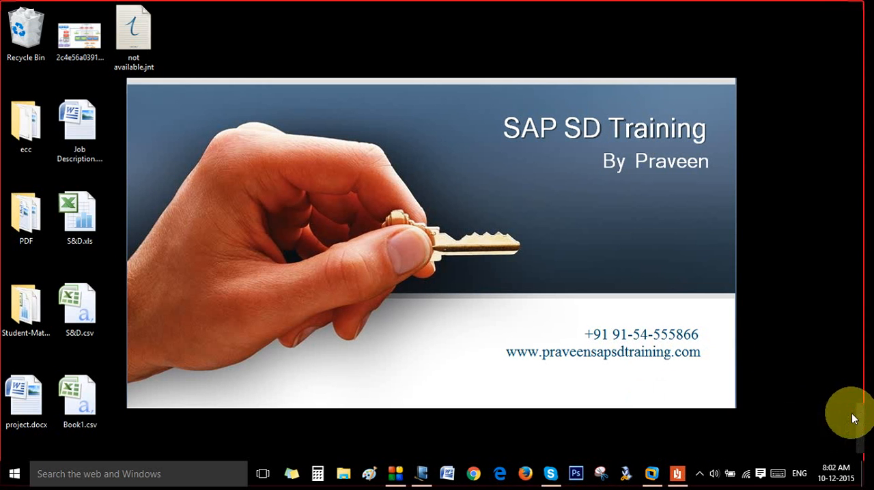
pyautogui.click(700, 474)
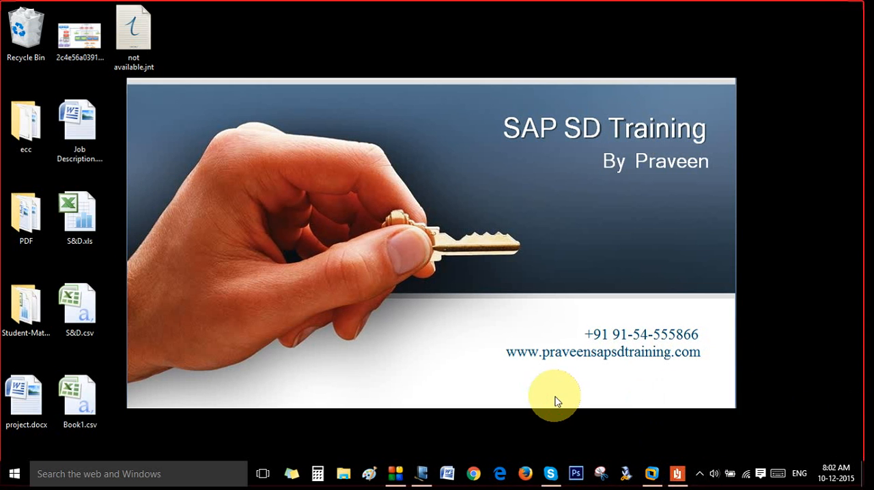
# - Switch to the SAP virtual machine and view the Change Material LEVIN400 and Display IMG windows, ending on the host desktop
pyautogui.click(653, 475)
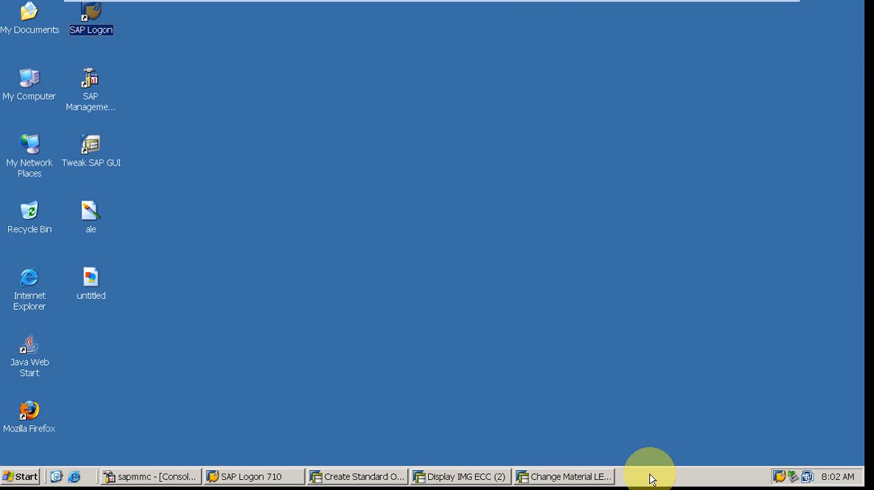
pyautogui.click(584, 478)
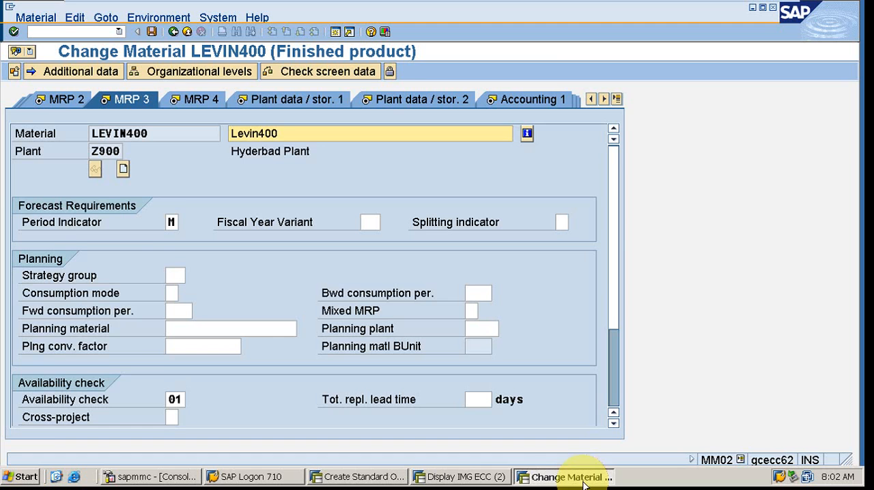
pyautogui.click(495, 477)
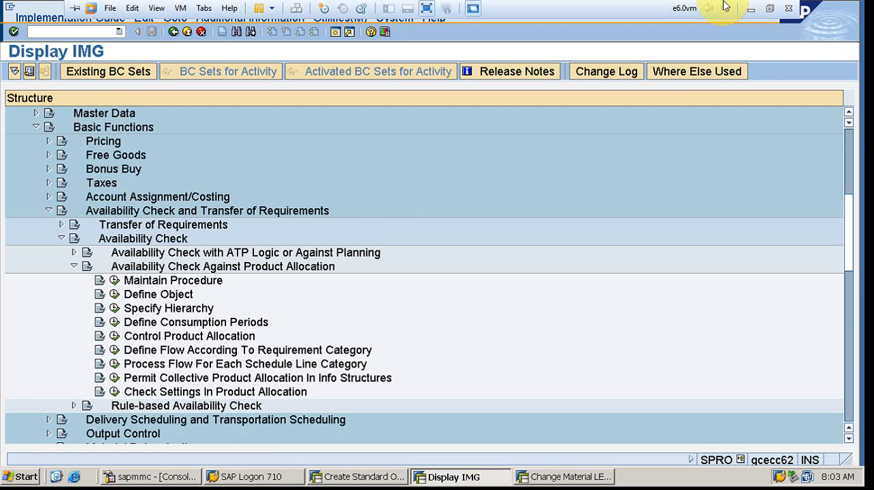
pyautogui.click(750, 9)
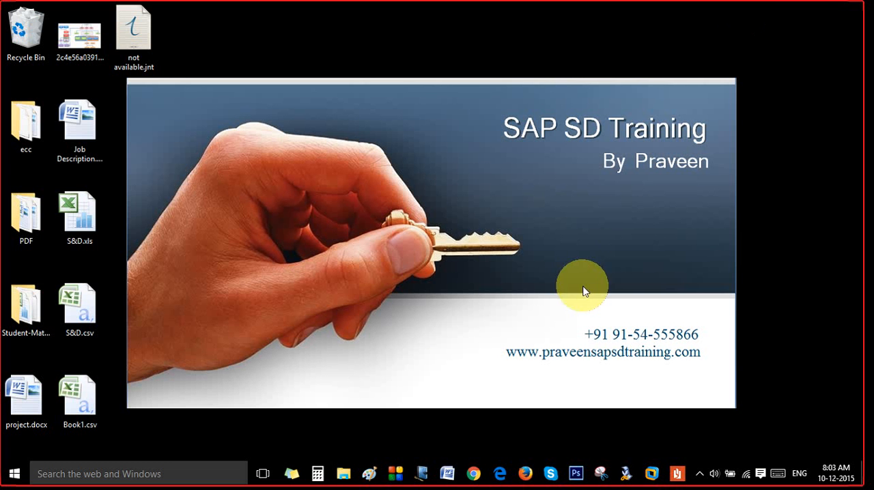
# - Switch to Windows Journal and handwrite the heading TOR at the top of the blank page in pink ink
pyautogui.click(423, 473)
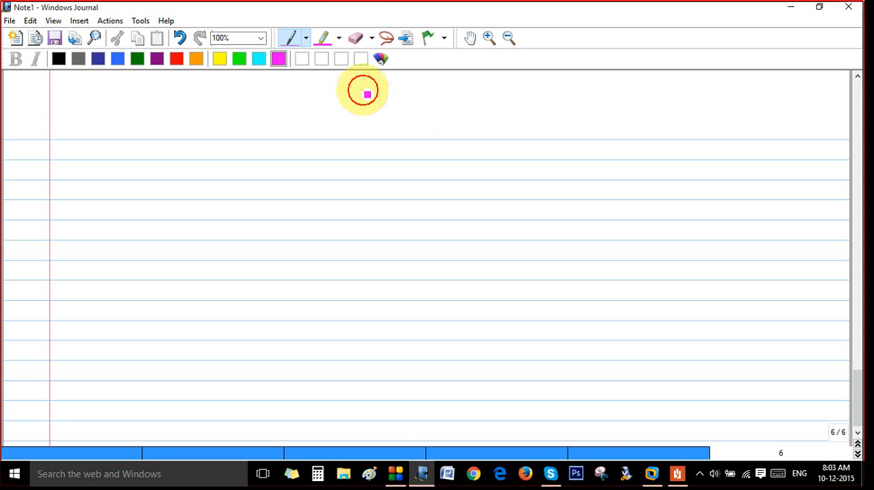
pyautogui.moveTo(363, 91); pyautogui.dragTo(351, 121)
pyautogui.moveTo(336, 105)
pyautogui.mouseDown()
pyautogui.moveTo(403, 92)
pyautogui.moveTo(455, 107)
pyautogui.mouseUp()
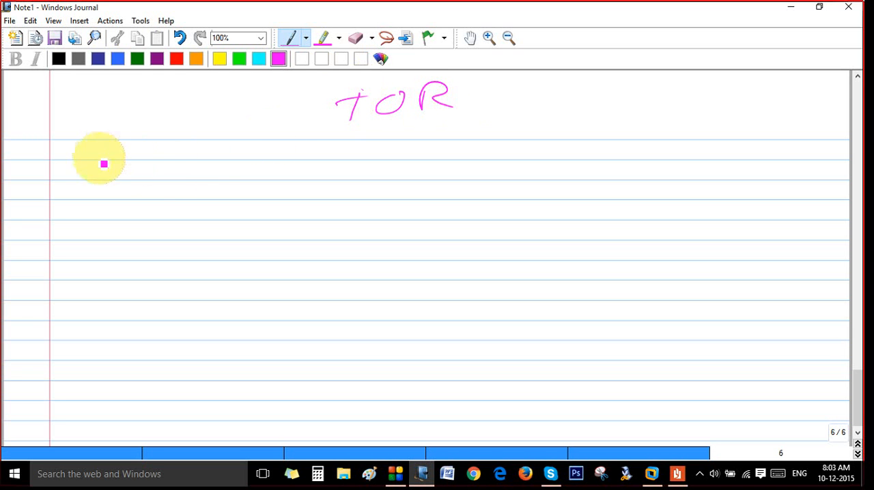
# - Handwrite ORDER under the heading, box it, and draw an arrow labelled TOR pointing right from the box
pyautogui.moveTo(110, 147); pyautogui.dragTo(198, 148)
pyautogui.moveTo(96, 135)
pyautogui.mouseDown()
pyautogui.moveTo(94, 148)
pyautogui.moveTo(234, 136)
pyautogui.moveTo(143, 183)
pyautogui.moveTo(102, 179)
pyautogui.mouseUp()
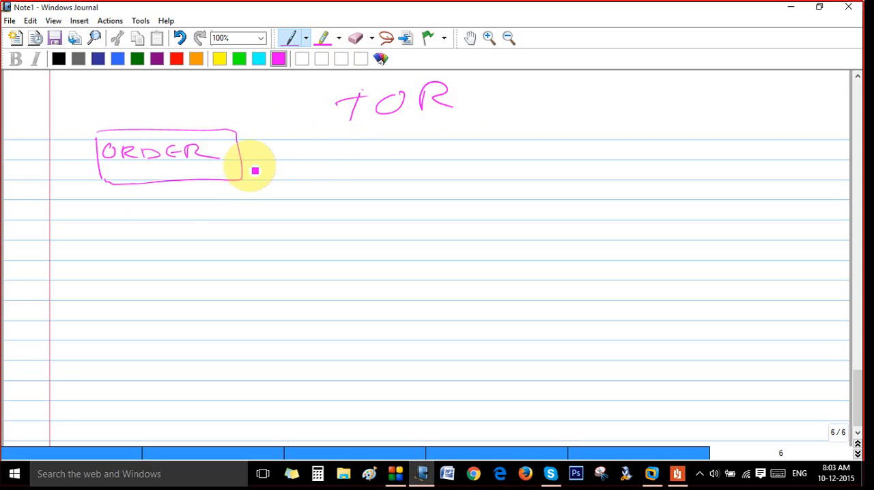
pyautogui.moveTo(243, 164)
pyautogui.mouseDown()
pyautogui.moveTo(300, 161)
pyautogui.moveTo(306, 172)
pyautogui.mouseUp()
pyautogui.moveTo(253, 143); pyautogui.dragTo(270, 142)
pyautogui.moveTo(263, 143)
pyautogui.mouseDown()
pyautogui.moveTo(264, 158)
pyautogui.moveTo(284, 141)
pyautogui.mouseUp()
pyautogui.moveTo(292, 155); pyautogui.dragTo(309, 153)
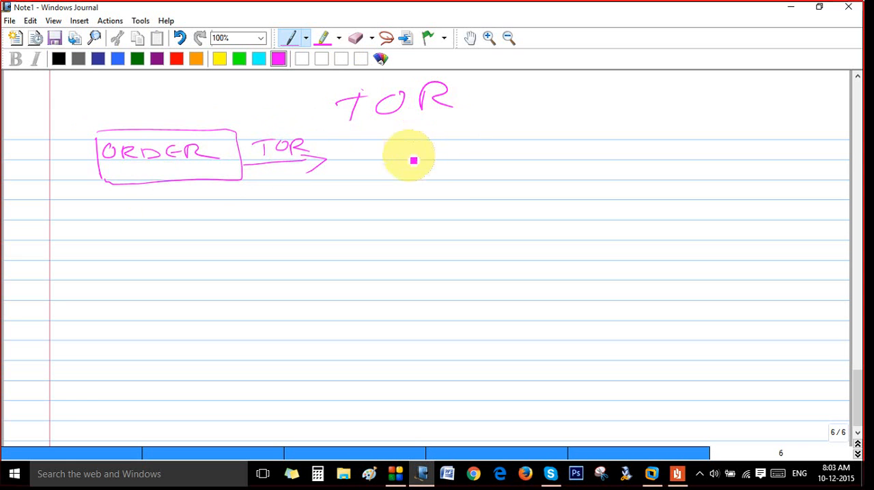
# - Handwrite MRP after the TOR arrow and connect it with a downward arrow to RUN MRP (MD01, MD02)
pyautogui.moveTo(364, 162)
pyautogui.mouseDown()
pyautogui.moveTo(371, 146)
pyautogui.moveTo(459, 149)
pyautogui.moveTo(420, 185)
pyautogui.moveTo(420, 198)
pyautogui.mouseUp()
pyautogui.moveTo(412, 184); pyautogui.dragTo(434, 182)
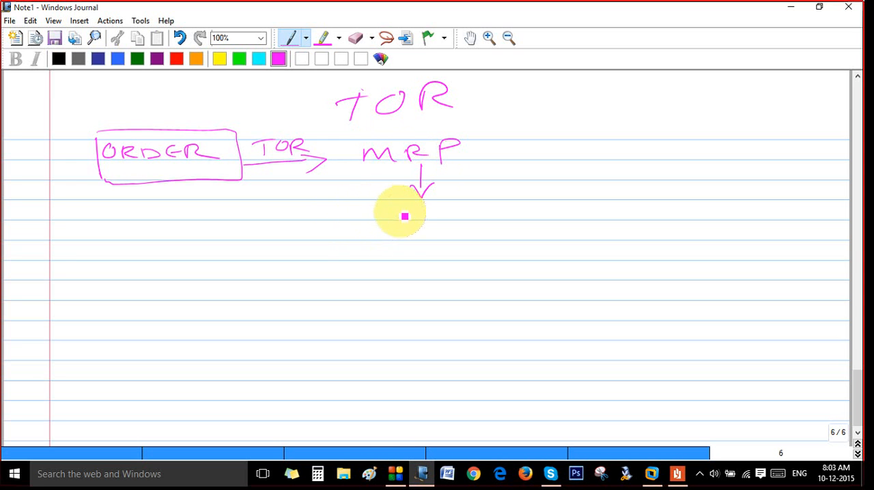
pyautogui.rightClick(396, 209)
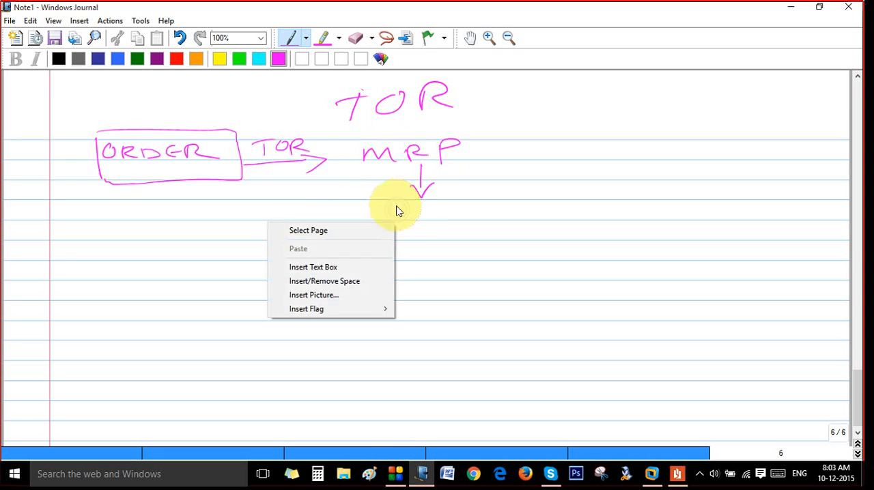
pyautogui.click(397, 207)
pyautogui.moveTo(392, 206); pyautogui.dragTo(388, 221)
pyautogui.moveTo(390, 206)
pyautogui.mouseDown()
pyautogui.moveTo(404, 217)
pyautogui.moveTo(445, 203)
pyautogui.moveTo(465, 216)
pyautogui.moveTo(486, 200)
pyautogui.moveTo(563, 230)
pyautogui.mouseUp()
pyautogui.moveTo(566, 220)
pyautogui.mouseDown()
pyautogui.moveTo(578, 202)
pyautogui.moveTo(591, 218)
pyautogui.moveTo(624, 199)
pyautogui.moveTo(674, 217)
pyautogui.moveTo(677, 198)
pyautogui.moveTo(742, 205)
pyautogui.moveTo(733, 230)
pyautogui.mouseUp()
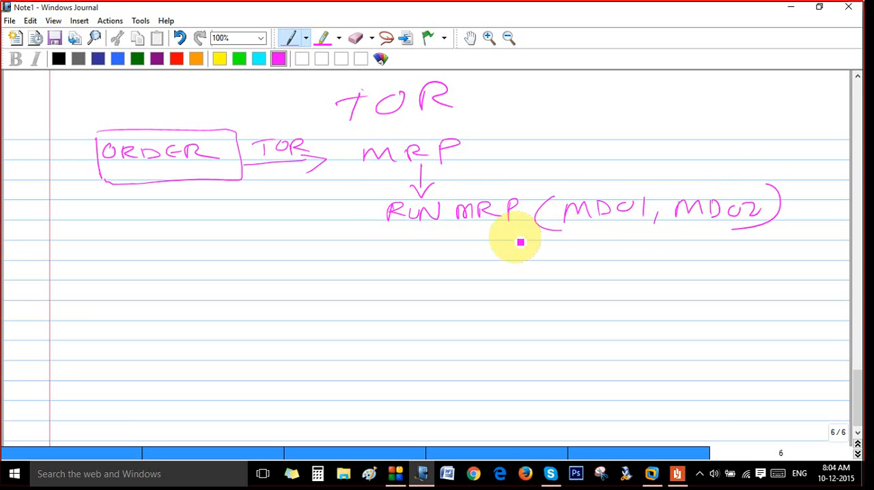
# - Extend the flow down from RUN MRP with the system's FERT stock check, leading to Available and an arrow to Confirmed
pyautogui.moveTo(436, 232); pyautogui.dragTo(428, 248)
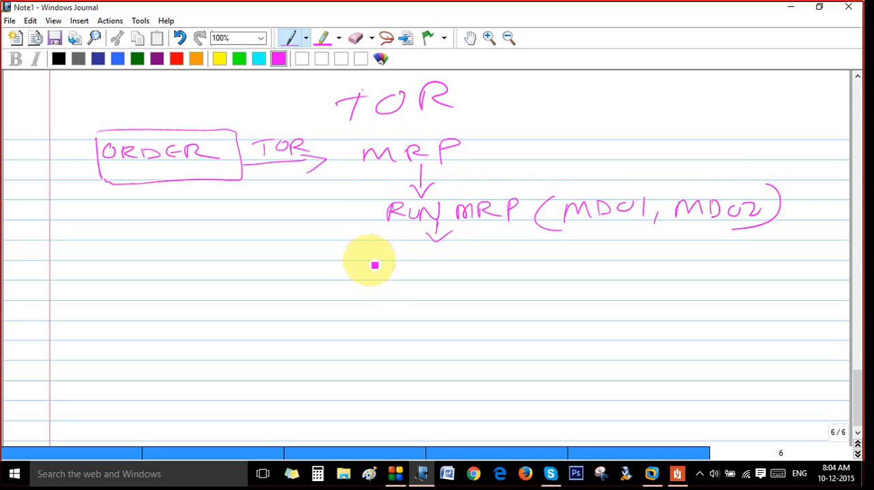
pyautogui.moveTo(369, 254)
pyautogui.mouseDown()
pyautogui.moveTo(536, 246)
pyautogui.moveTo(590, 263)
pyautogui.moveTo(593, 250)
pyautogui.moveTo(679, 260)
pyautogui.moveTo(730, 246)
pyautogui.mouseUp()
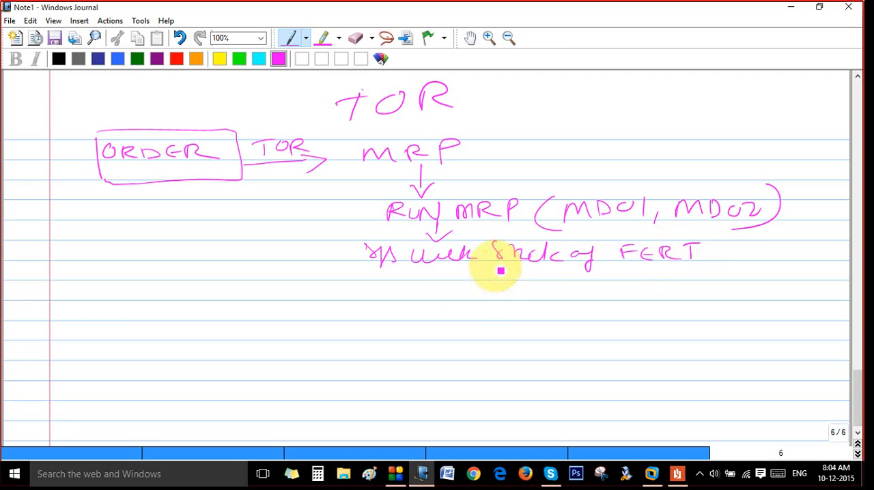
pyautogui.moveTo(484, 262)
pyautogui.mouseDown()
pyautogui.moveTo(484, 274)
pyautogui.moveTo(490, 271)
pyautogui.mouseUp()
pyautogui.moveTo(456, 306)
pyautogui.mouseDown()
pyautogui.moveTo(482, 291)
pyautogui.moveTo(514, 301)
pyautogui.moveTo(543, 293)
pyautogui.moveTo(512, 289)
pyautogui.moveTo(530, 285)
pyautogui.mouseUp()
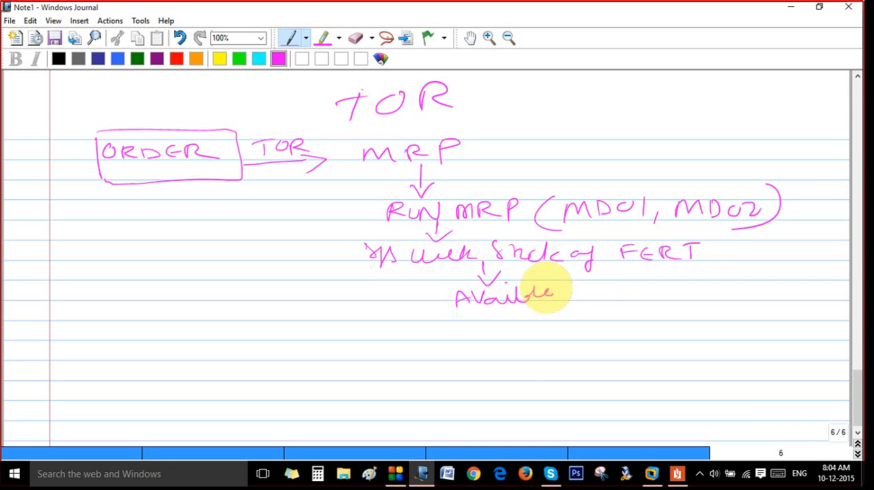
pyautogui.moveTo(577, 292)
pyautogui.mouseDown()
pyautogui.moveTo(601, 290)
pyautogui.moveTo(598, 297)
pyautogui.mouseUp()
pyautogui.moveTo(620, 287)
pyautogui.mouseDown()
pyautogui.moveTo(630, 294)
pyautogui.moveTo(753, 282)
pyautogui.mouseUp()
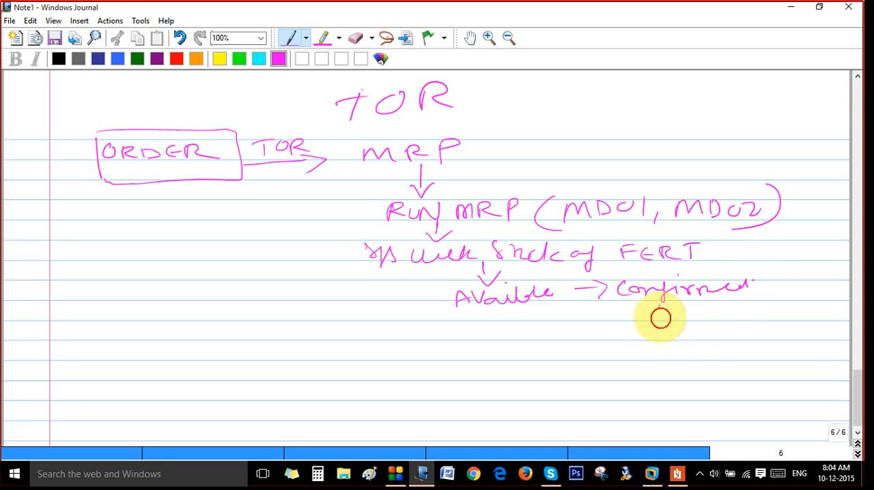
# - Add Del and Invoice below Confirmed with downward arrows, and draw a small tick mark above the MD01 note
pyautogui.moveTo(661, 318)
pyautogui.mouseDown()
pyautogui.moveTo(654, 334)
pyautogui.moveTo(687, 341)
pyautogui.moveTo(669, 386)
pyautogui.moveTo(693, 392)
pyautogui.moveTo(666, 388)
pyautogui.moveTo(738, 370)
pyautogui.moveTo(758, 385)
pyautogui.mouseUp()
pyautogui.click(764, 375)
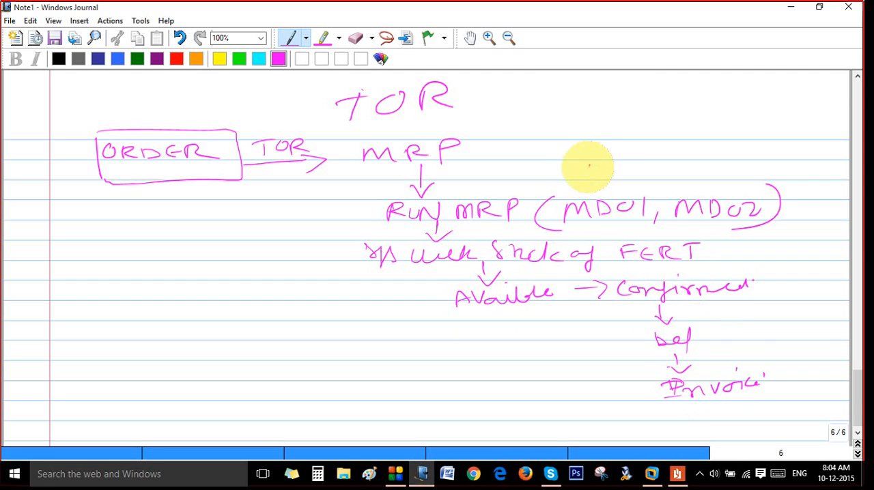
pyautogui.moveTo(589, 166); pyautogui.dragTo(610, 162)
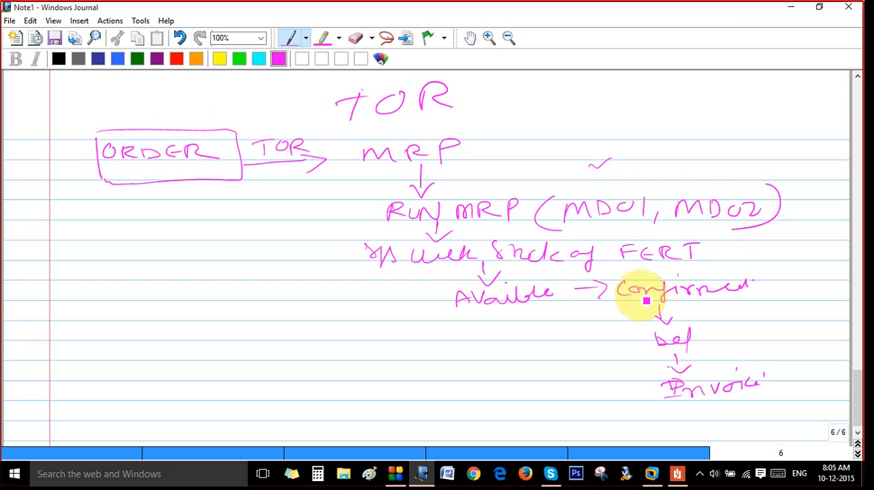
# - On a new page, handwrite FERT is not available with a downward arrow to sys checks for Raw mat
pyautogui.click(858, 454)
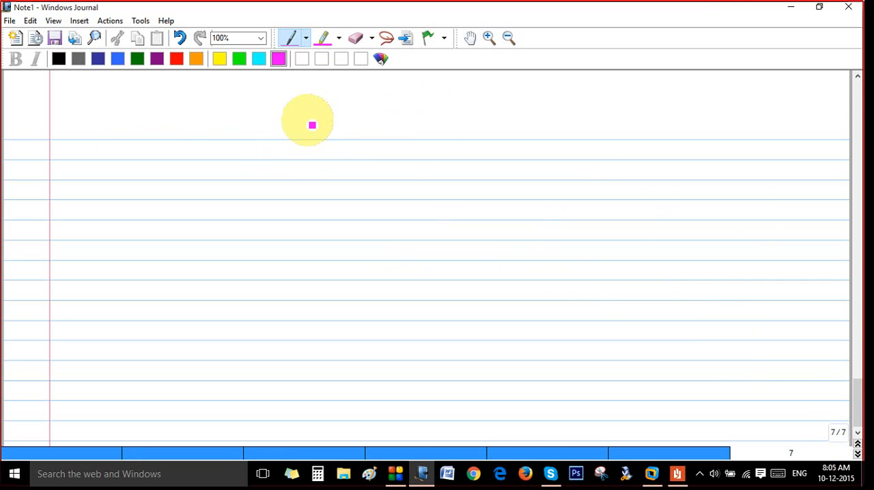
pyautogui.moveTo(303, 146)
pyautogui.mouseDown()
pyautogui.moveTo(332, 136)
pyautogui.moveTo(354, 148)
pyautogui.moveTo(501, 144)
pyautogui.moveTo(533, 164)
pyautogui.moveTo(539, 146)
pyautogui.moveTo(578, 154)
pyautogui.moveTo(596, 140)
pyautogui.moveTo(652, 143)
pyautogui.mouseUp()
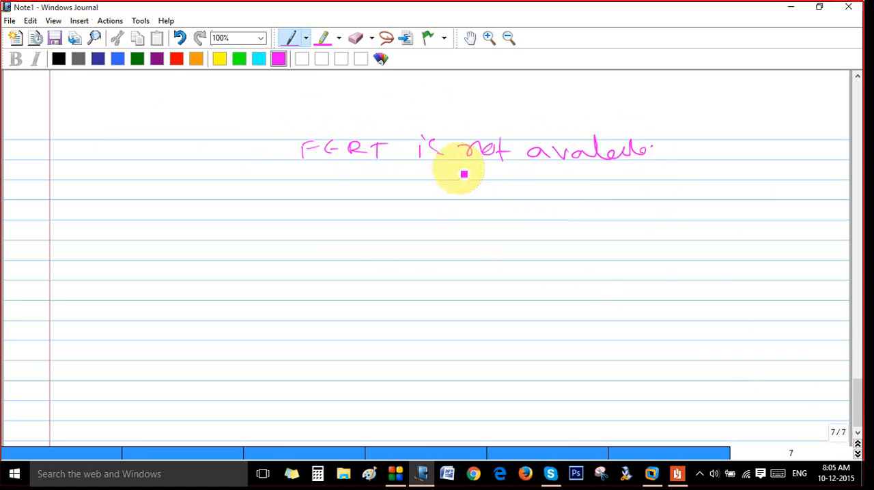
pyautogui.moveTo(438, 160)
pyautogui.mouseDown()
pyautogui.moveTo(437, 178)
pyautogui.moveTo(456, 171)
pyautogui.mouseUp()
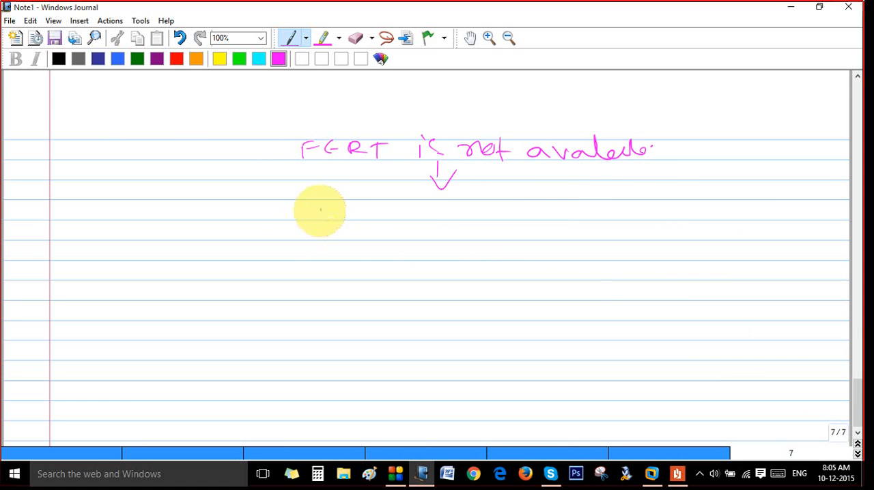
pyautogui.moveTo(321, 205)
pyautogui.mouseDown()
pyautogui.moveTo(336, 224)
pyautogui.moveTo(514, 205)
pyautogui.moveTo(521, 232)
pyautogui.moveTo(581, 201)
pyautogui.moveTo(657, 207)
pyautogui.moveTo(696, 196)
pyautogui.mouseUp()
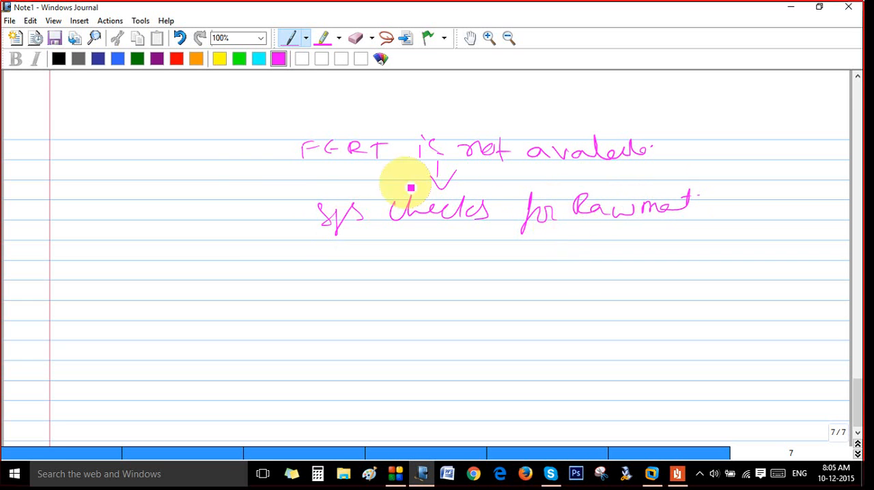
# - Draw a left branch from the raw material check down to Production, with an arrow from it to FERT
pyautogui.moveTo(326, 215)
pyautogui.mouseDown()
pyautogui.moveTo(252, 214)
pyautogui.moveTo(241, 230)
pyautogui.moveTo(261, 231)
pyautogui.mouseUp()
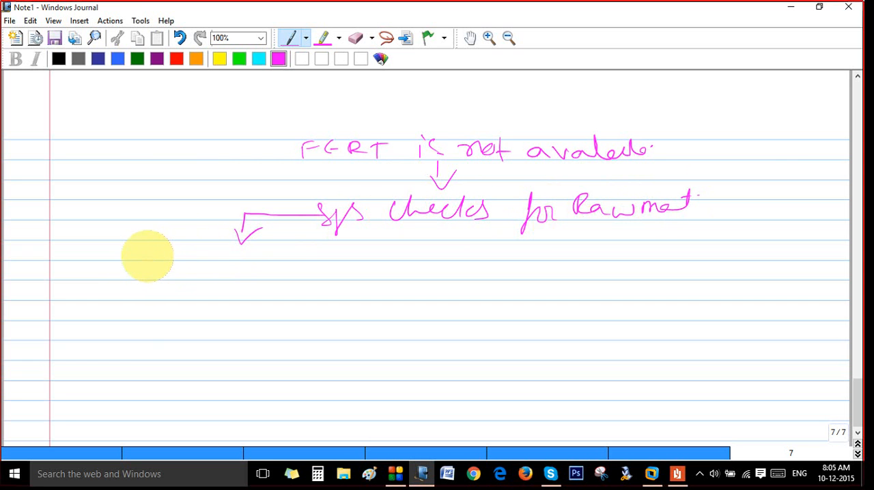
pyautogui.moveTo(148, 256)
pyautogui.mouseDown()
pyautogui.moveTo(200, 260)
pyautogui.moveTo(228, 250)
pyautogui.moveTo(238, 262)
pyautogui.moveTo(270, 264)
pyautogui.mouseUp()
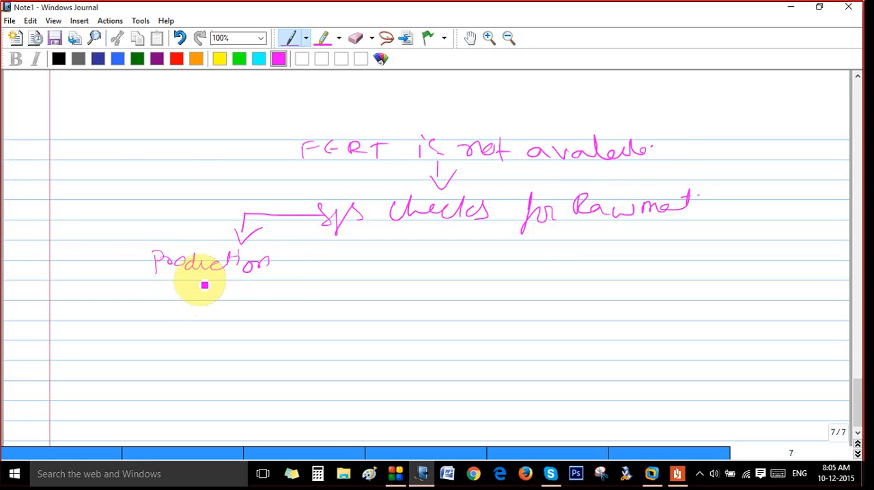
pyautogui.moveTo(201, 281); pyautogui.dragTo(222, 292)
pyautogui.moveTo(156, 307)
pyautogui.mouseDown()
pyautogui.moveTo(223, 318)
pyautogui.moveTo(229, 306)
pyautogui.mouseUp()
pyautogui.moveTo(223, 306)
pyautogui.mouseDown()
pyautogui.moveTo(222, 320)
pyautogui.moveTo(232, 303)
pyautogui.mouseUp()
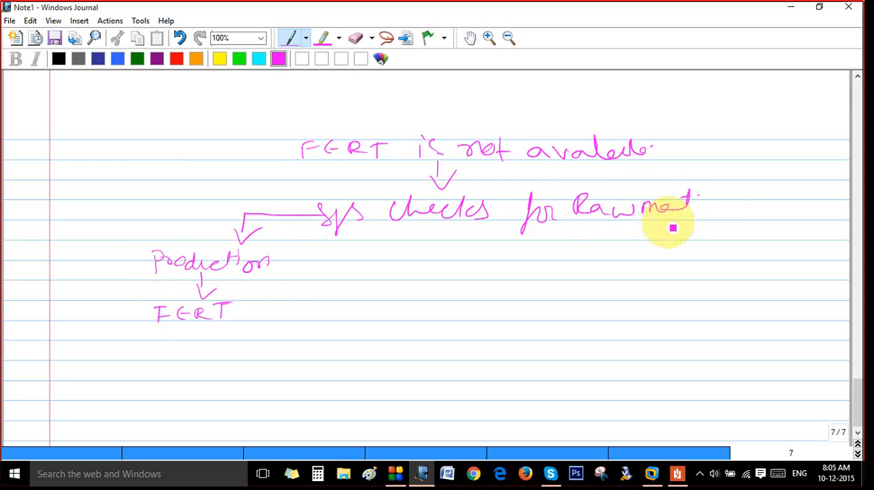
# - Draw a right branch from the raw material check to a cross, PR, PO and VENDOR, with an arrow leading left from VENDOR
pyautogui.moveTo(689, 204)
pyautogui.mouseDown()
pyautogui.moveTo(716, 204)
pyautogui.moveTo(717, 228)
pyautogui.moveTo(728, 228)
pyautogui.moveTo(722, 252)
pyautogui.mouseUp()
pyautogui.moveTo(726, 236); pyautogui.dragTo(703, 260)
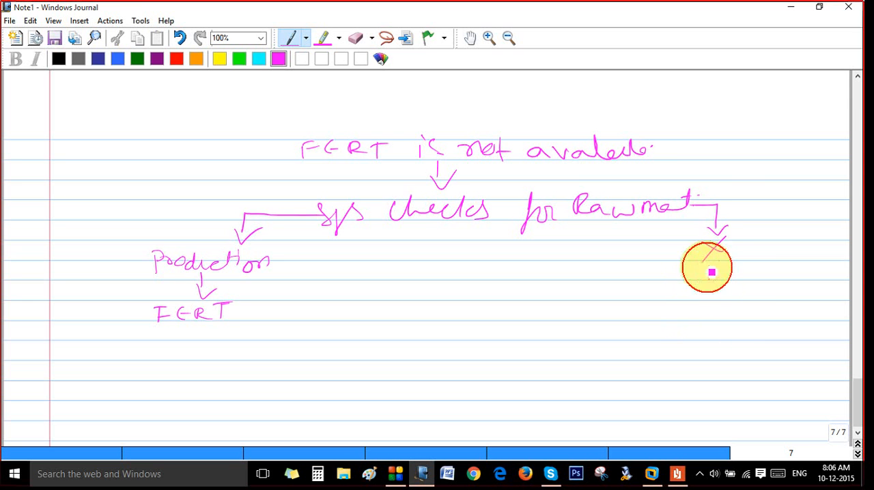
pyautogui.moveTo(710, 281)
pyautogui.mouseDown()
pyautogui.moveTo(722, 269)
pyautogui.moveTo(737, 282)
pyautogui.moveTo(727, 292)
pyautogui.mouseUp()
pyautogui.moveTo(743, 293); pyautogui.dragTo(738, 292)
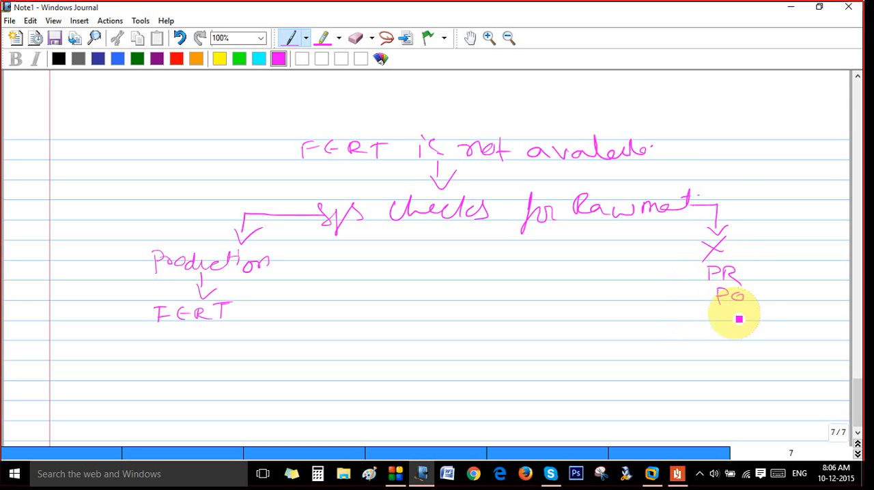
pyautogui.moveTo(716, 322)
pyautogui.mouseDown()
pyautogui.moveTo(772, 316)
pyautogui.moveTo(823, 328)
pyautogui.moveTo(635, 343)
pyautogui.moveTo(656, 350)
pyautogui.mouseUp()
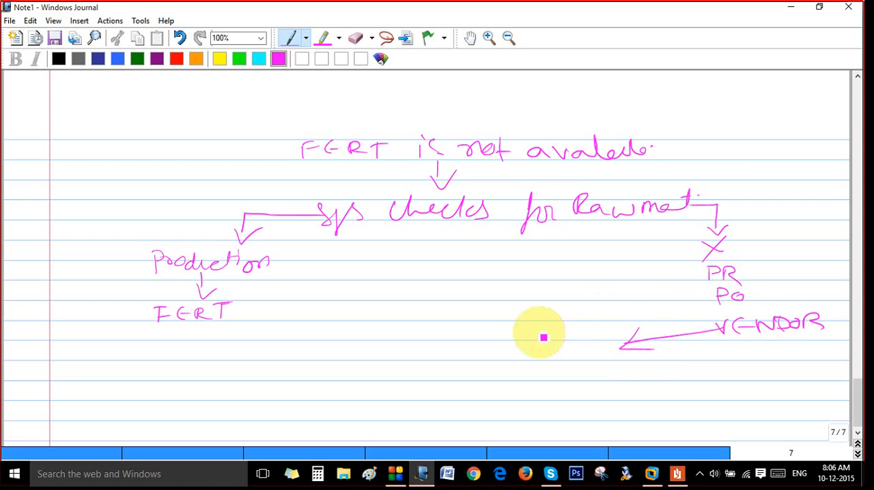
# - Continue the vendor branch leftwards with RW, an arrow to production, and a line connecting it to FERT
pyautogui.moveTo(573, 330)
pyautogui.mouseDown()
pyautogui.moveTo(615, 335)
pyautogui.moveTo(498, 345)
pyautogui.mouseUp()
pyautogui.moveTo(518, 337); pyautogui.dragTo(519, 352)
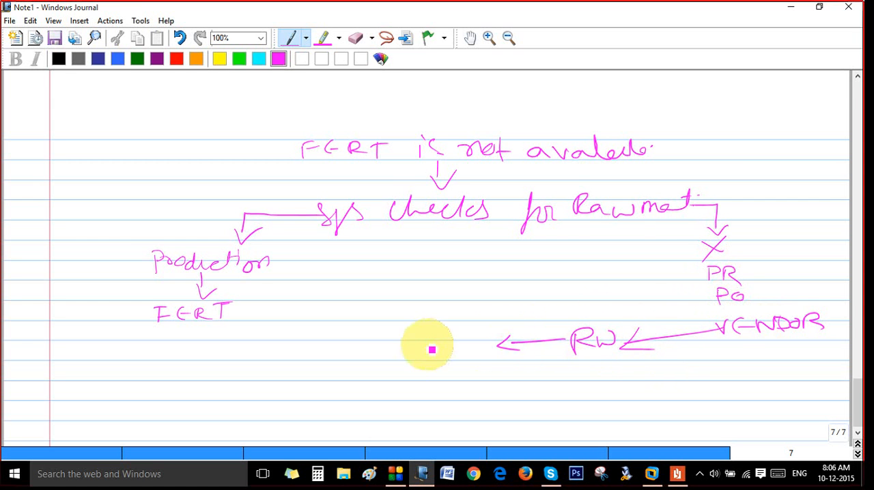
pyautogui.moveTo(427, 362)
pyautogui.mouseDown()
pyautogui.moveTo(433, 341)
pyautogui.moveTo(467, 346)
pyautogui.moveTo(506, 326)
pyautogui.moveTo(513, 335)
pyautogui.mouseUp()
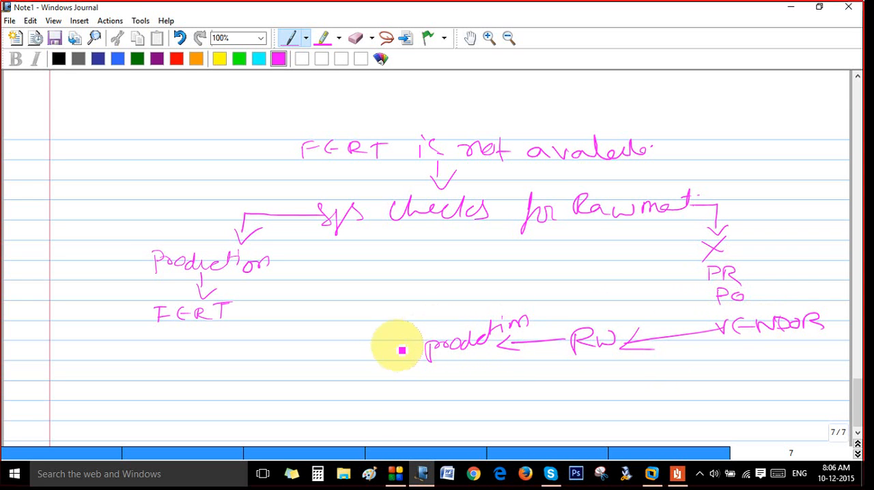
pyautogui.moveTo(428, 345)
pyautogui.mouseDown()
pyautogui.moveTo(324, 348)
pyautogui.moveTo(363, 353)
pyautogui.moveTo(393, 345)
pyautogui.mouseUp()
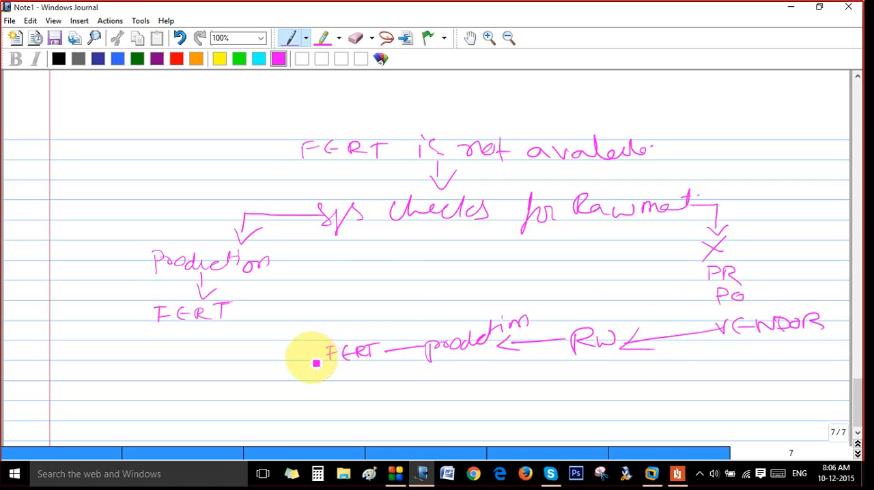
pyautogui.moveTo(311, 359); pyautogui.dragTo(324, 356)
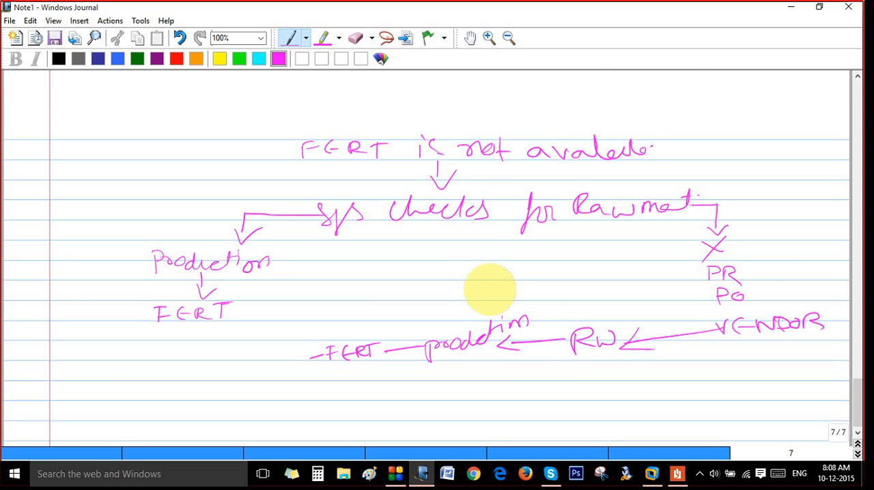
# - Switch to SAP and, in the Display IMG structure, collapse Availability Check and expand Transfer of Requirements
pyautogui.click(655, 474)
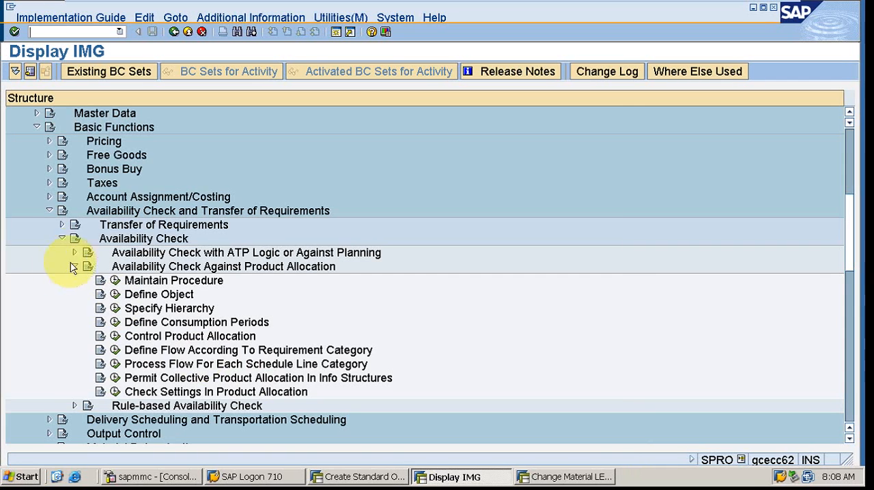
pyautogui.click(62, 238)
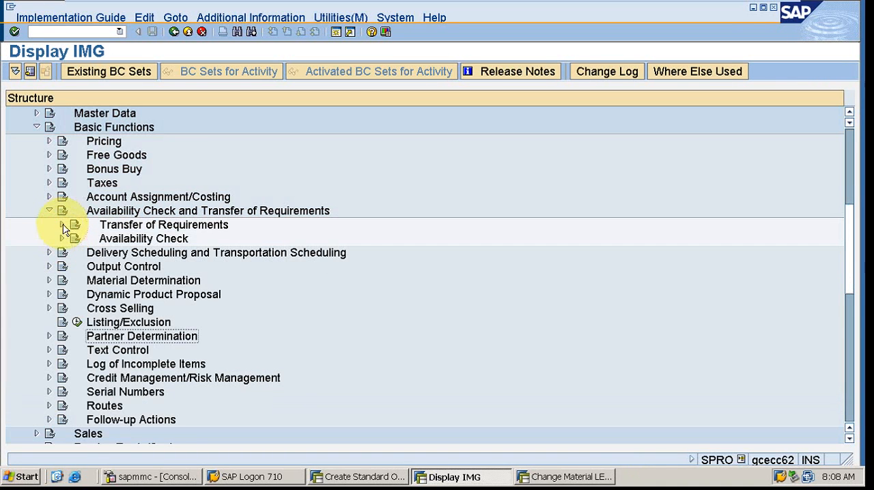
pyautogui.click(61, 225)
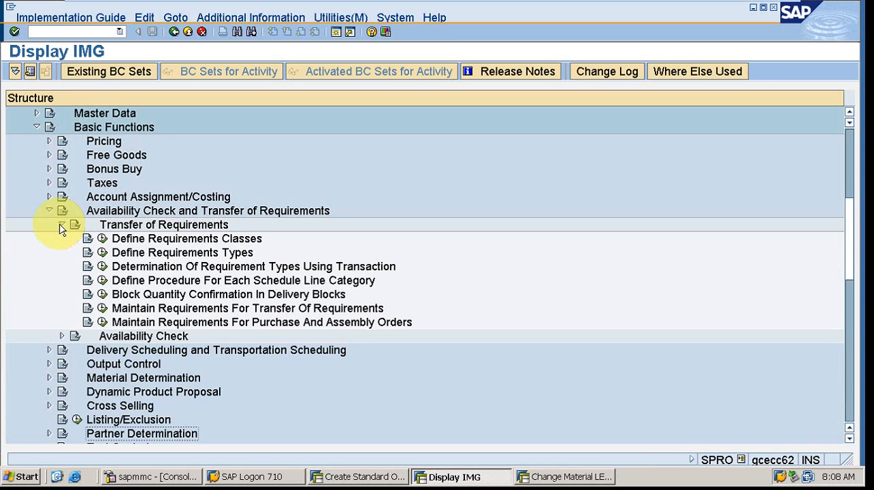
# - Open Define Requirements Types, view its blank new entries table, and return to the IMG structure
pyautogui.click(103, 253)
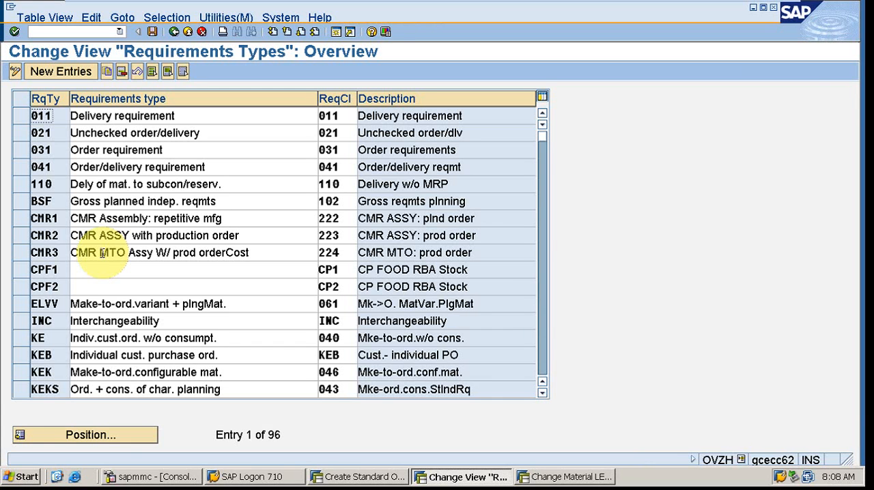
pyautogui.click(65, 73)
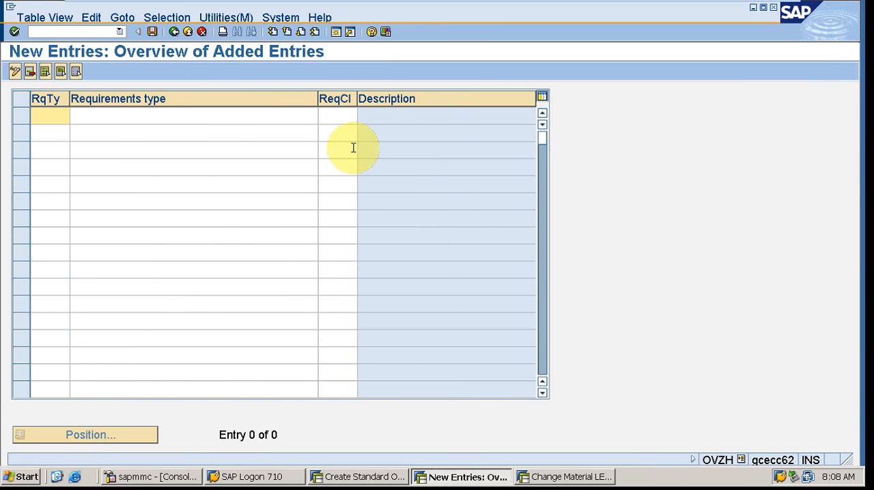
pyautogui.click(174, 32)
pyautogui.click(174, 32)
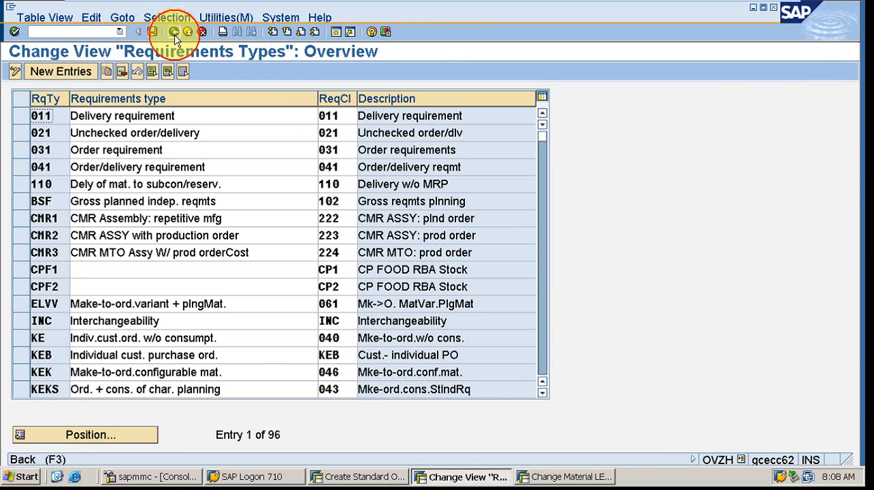
# - View the Define Requirements Classes overview and the Define Requirements Types overview in turn, returning to the IMG structure
pyautogui.click(103, 239)
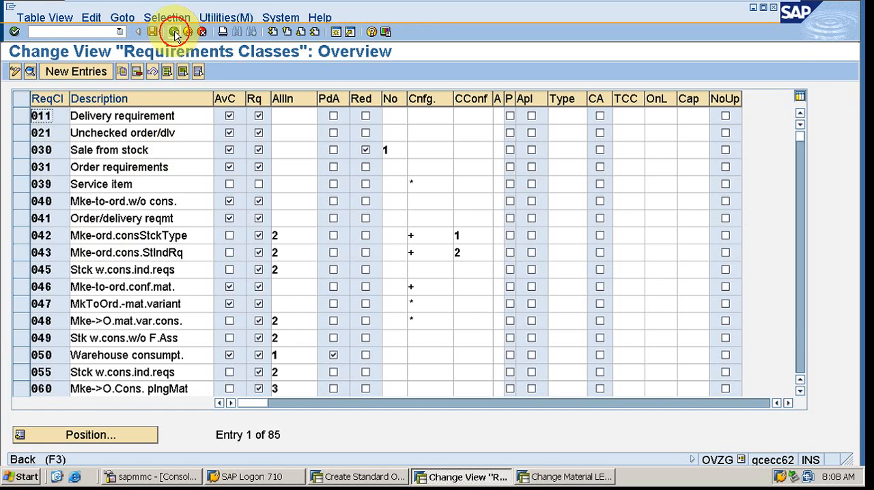
pyautogui.click(173, 31)
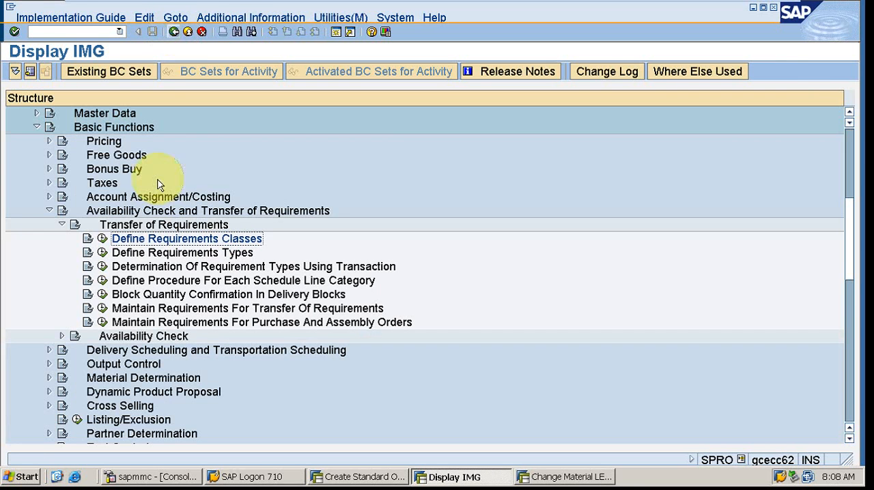
pyautogui.click(102, 253)
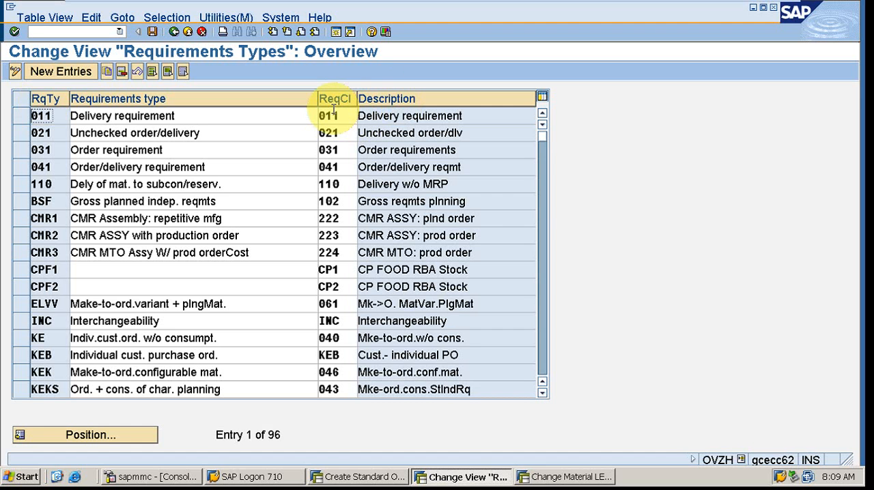
pyautogui.click(174, 32)
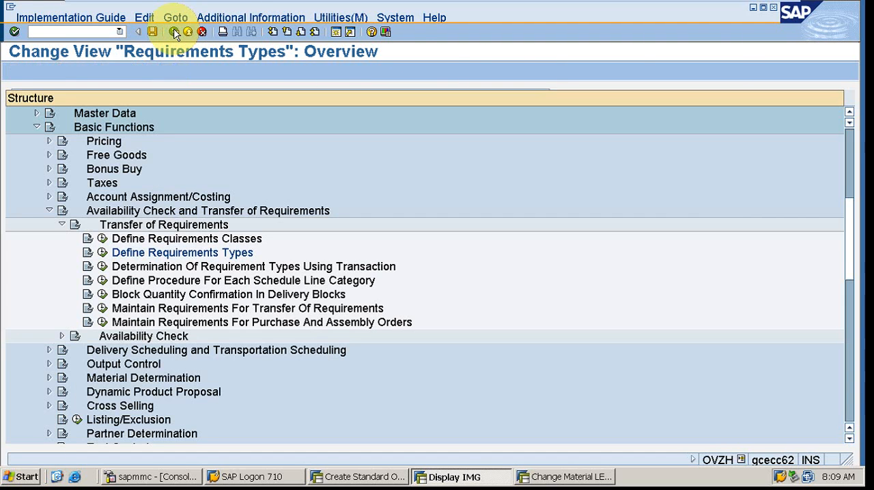
# - Examine the availability check and requirements transfer flags in the Requirements Classes overview, returning to the IMG structure
pyautogui.click(101, 240)
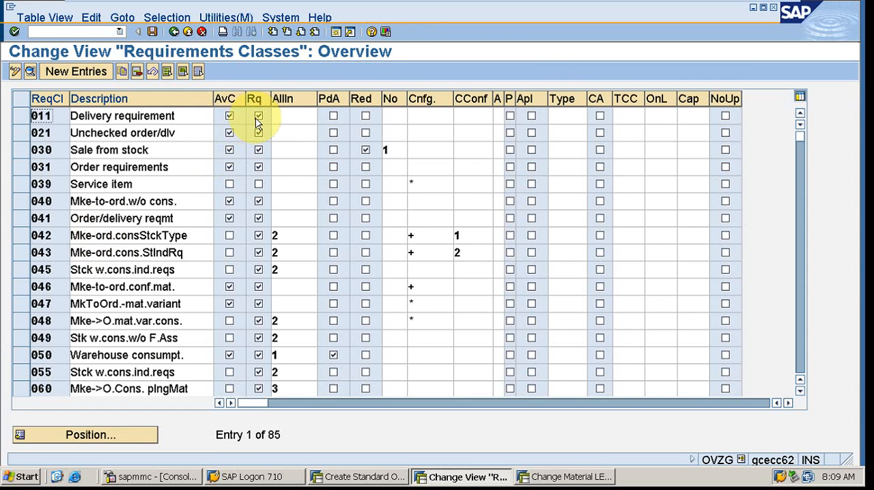
pyautogui.click(174, 32)
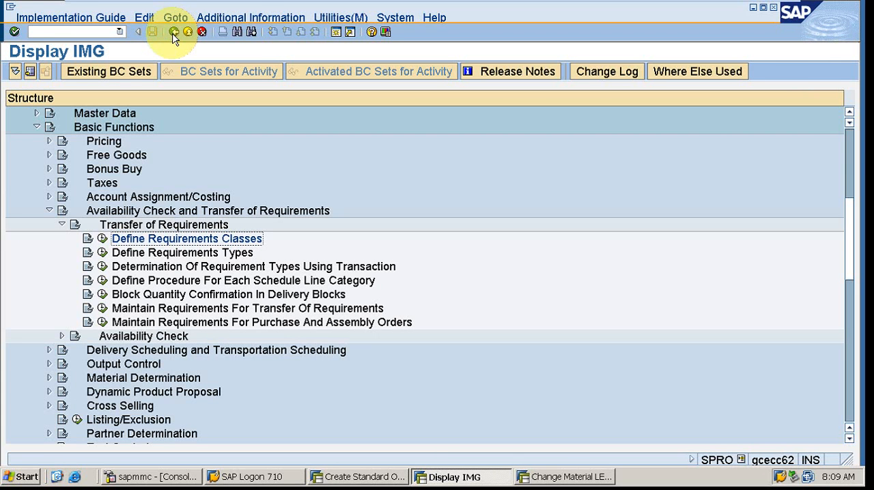
pyautogui.click(102, 239)
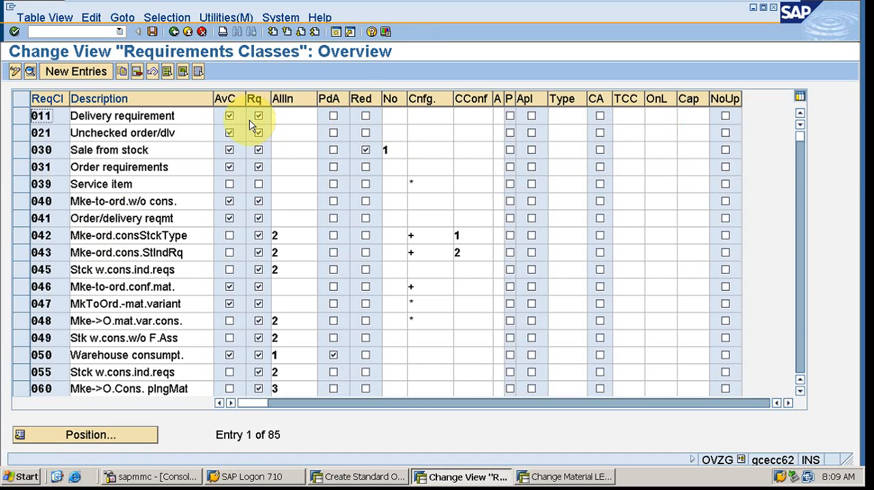
pyautogui.click(175, 34)
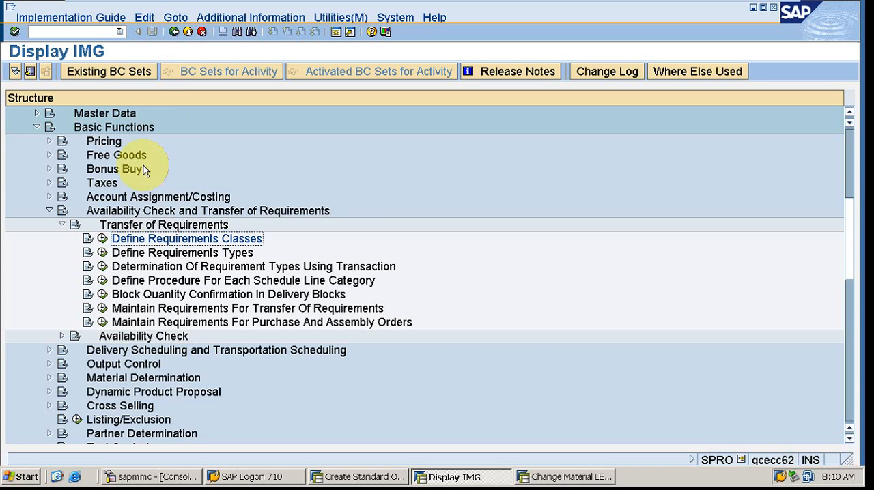
# - Examine the make-to-order entries such as KE and KEK and their assigned classes in the Requirements Types overview, and return to the IMG
pyautogui.click(103, 252)
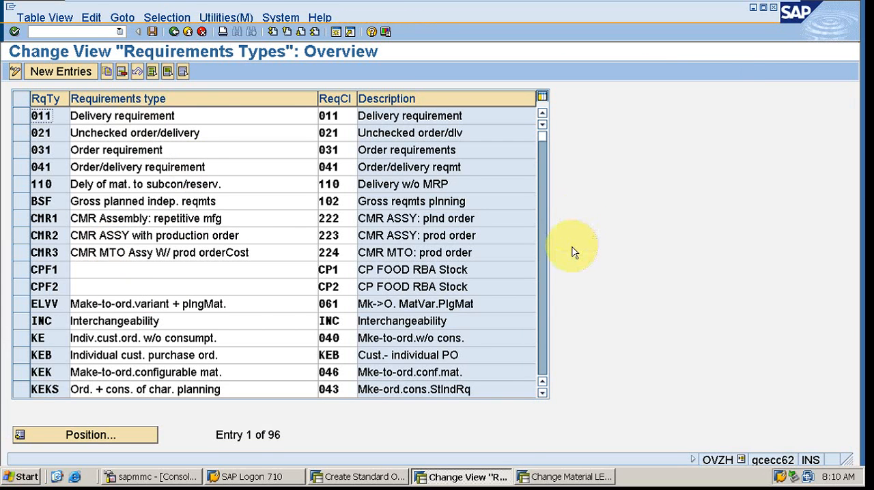
pyautogui.click(543, 395)
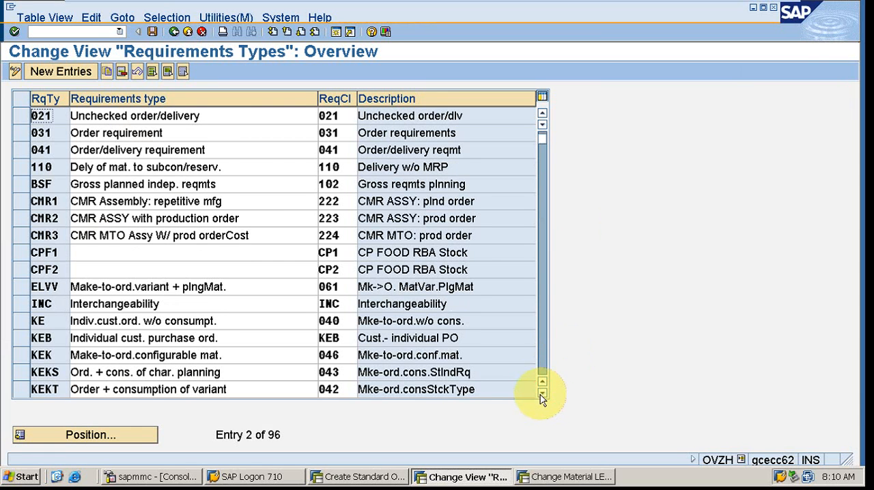
pyautogui.click(104, 323)
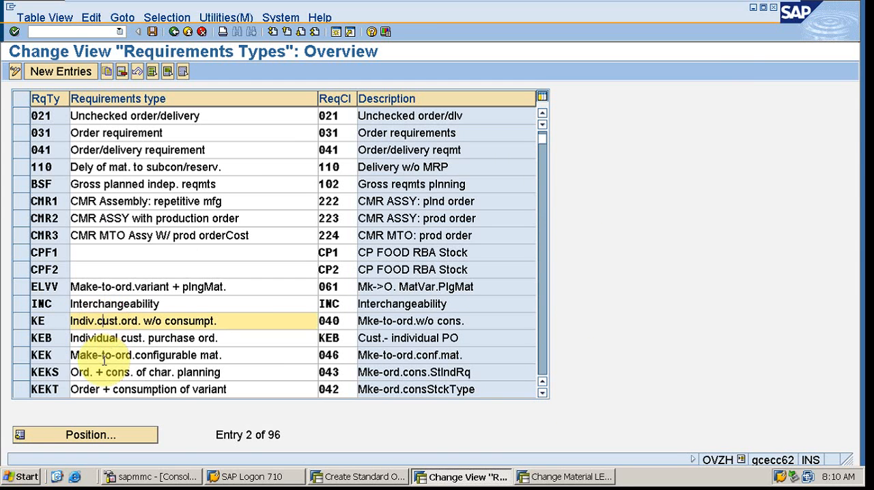
pyautogui.click(104, 356)
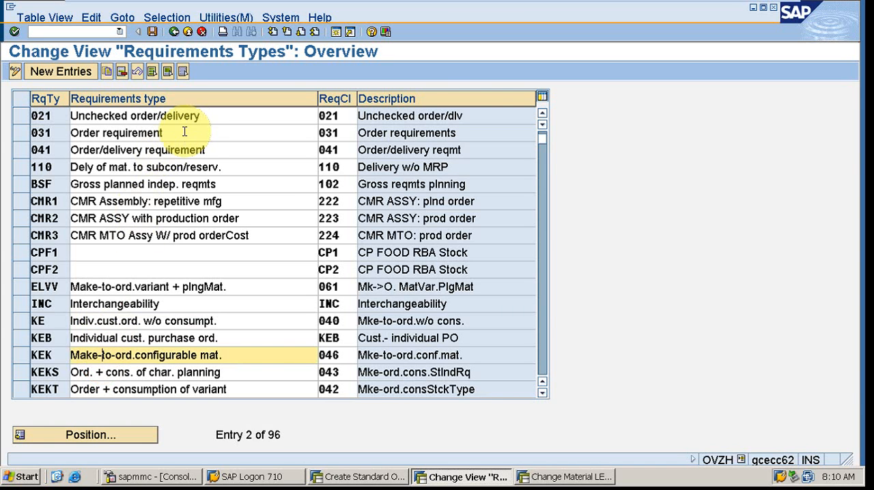
pyautogui.click(543, 396)
pyautogui.click(542, 395)
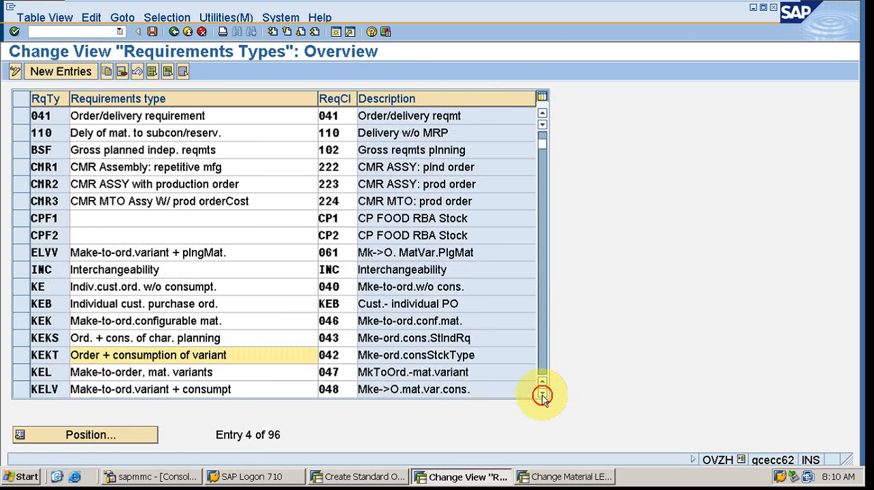
pyautogui.click(542, 396)
pyautogui.click(542, 396)
pyautogui.click(542, 395)
pyautogui.click(542, 396)
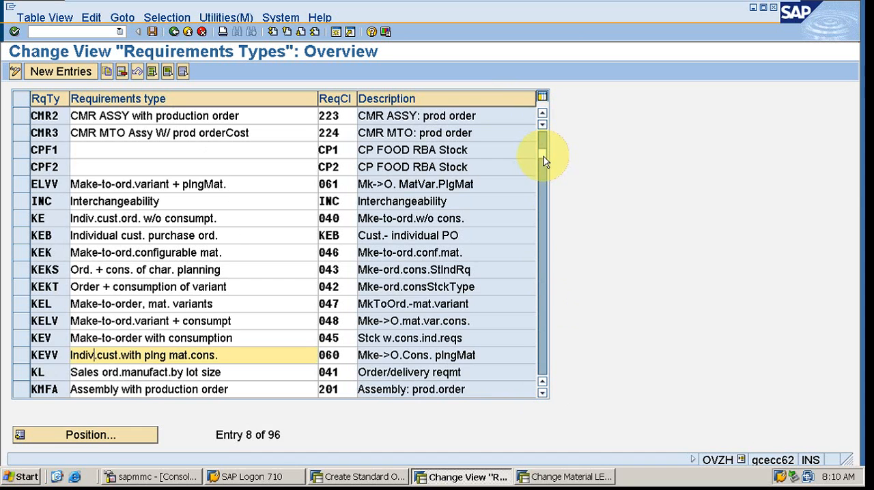
pyautogui.click(542, 128)
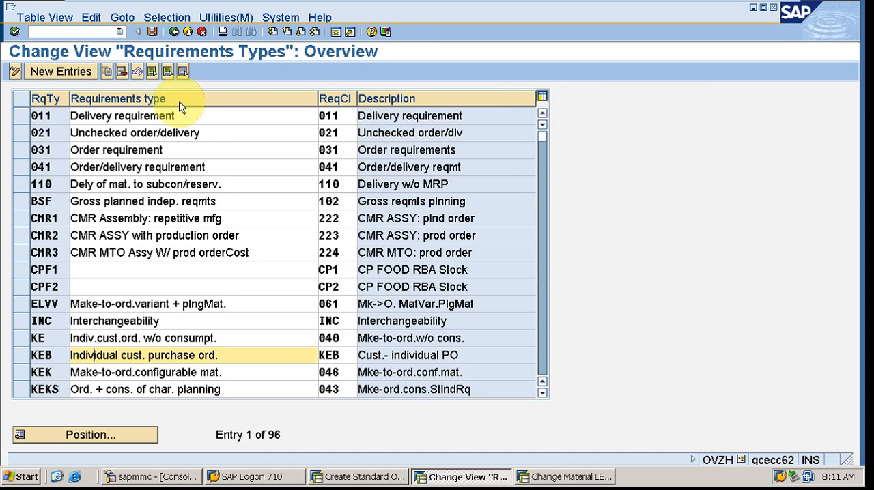
pyautogui.click(175, 32)
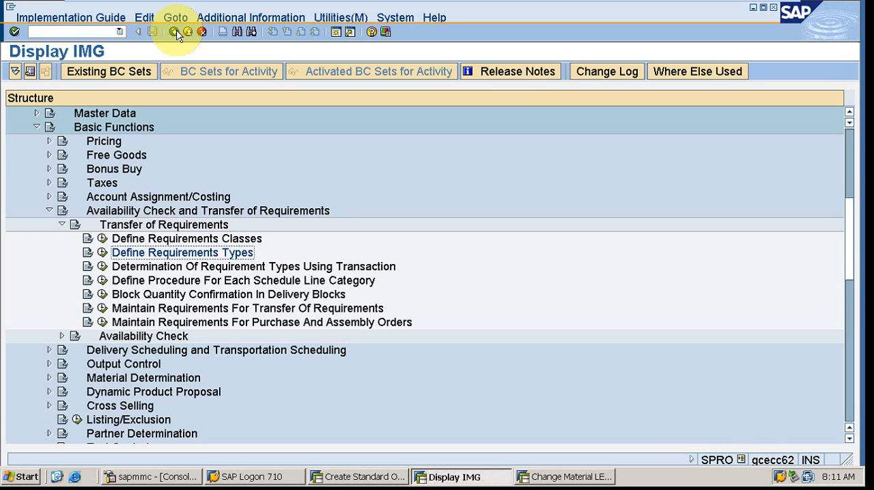
# - Open the details of requirements class 040 and examine its special stock, account assignment category and requirements settings
pyautogui.click(102, 239)
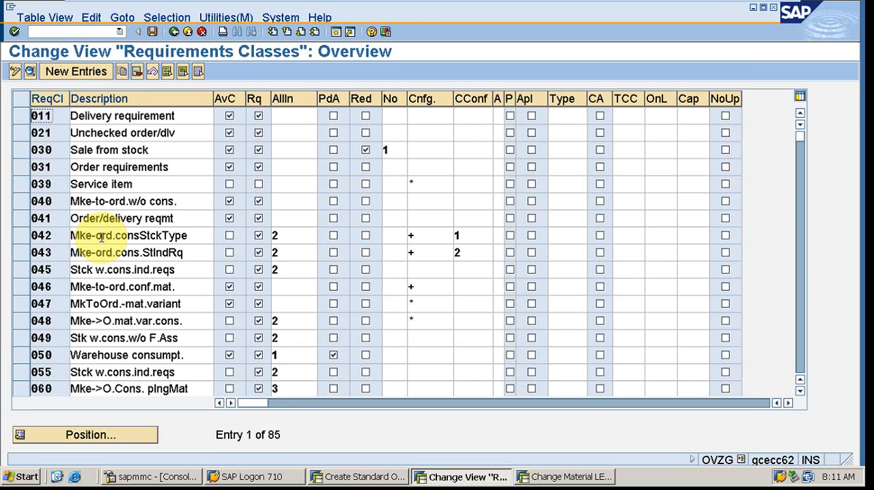
pyautogui.click(20, 202)
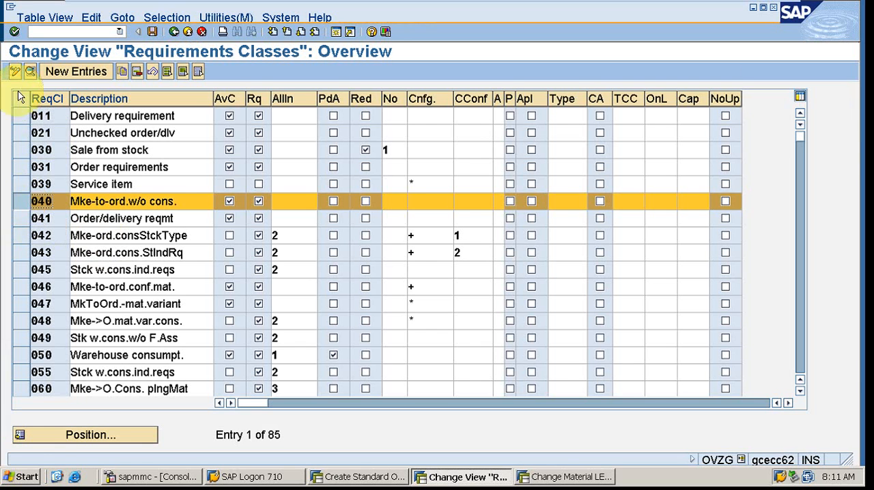
pyautogui.click(29, 73)
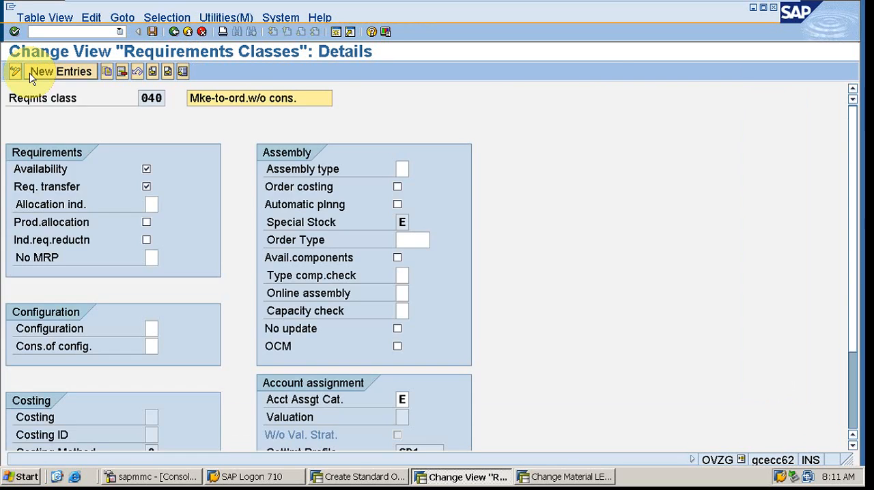
pyautogui.click(403, 222)
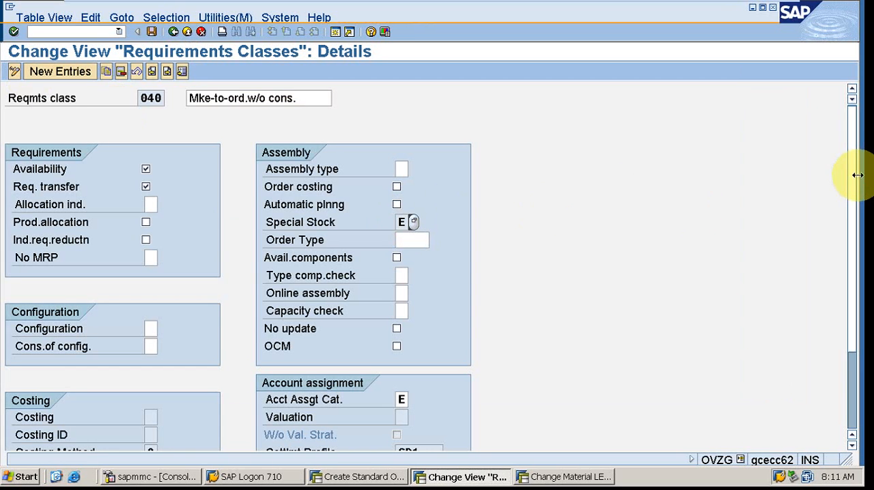
pyautogui.moveTo(855, 175); pyautogui.dragTo(860, 273)
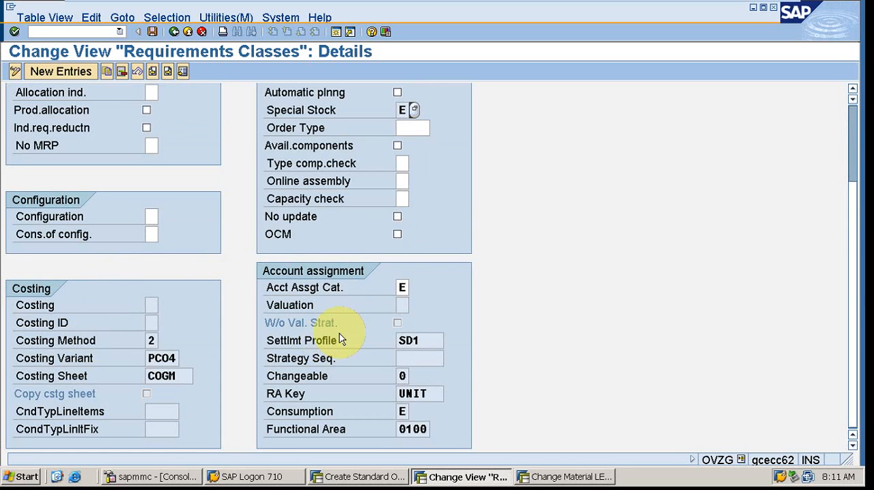
pyautogui.click(404, 288)
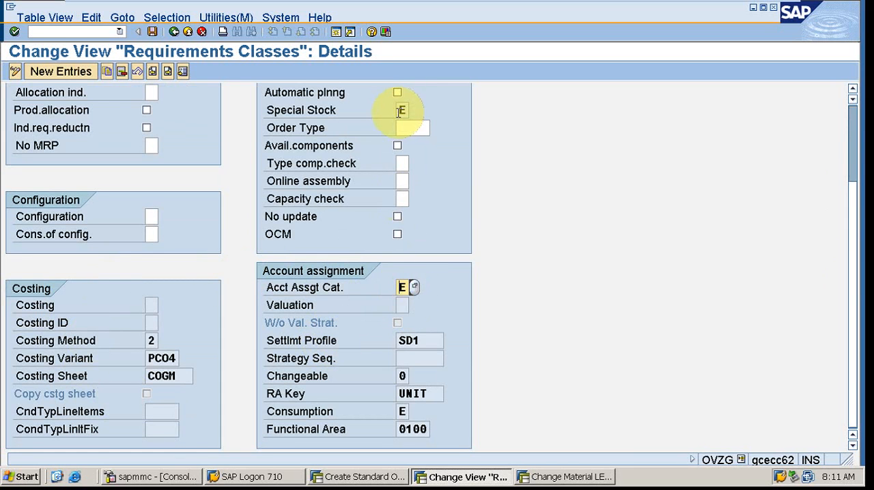
pyautogui.click(402, 111)
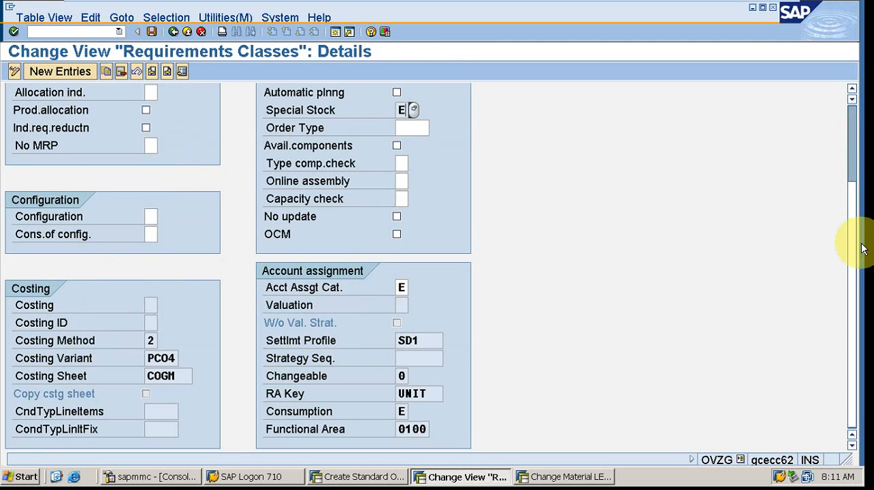
pyautogui.scroll(2, 854, 231)
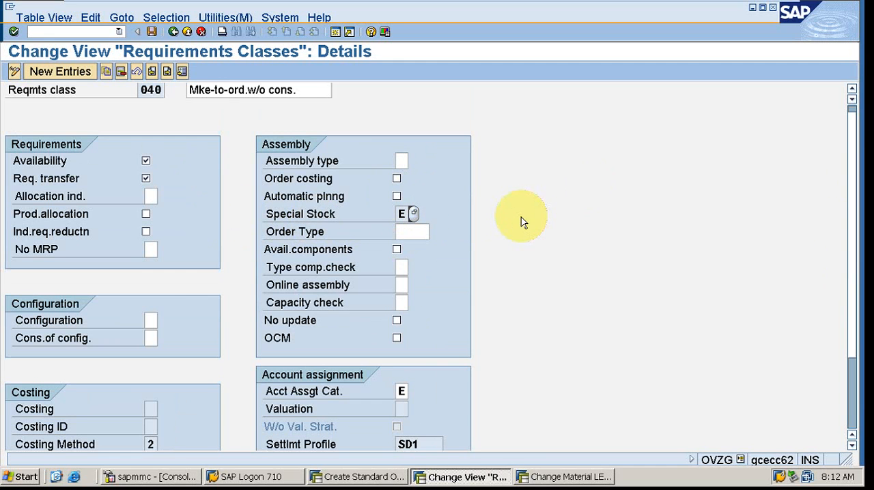
# - Switch to the Change Material LEVIN400 session and start transaction VOV7 there to maintain item categories
pyautogui.click(545, 481)
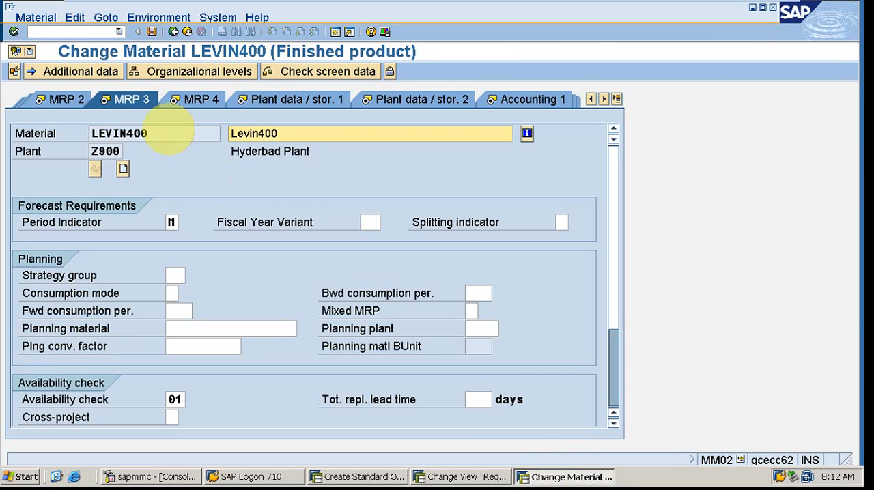
pyautogui.click(80, 32)
pyautogui.write('/nv')
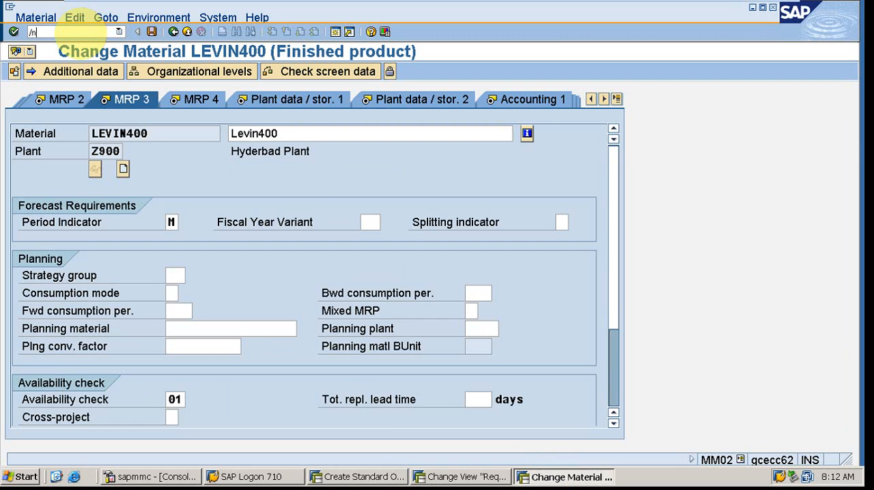
pyautogui.write('ov6')
pyautogui.press('Return')
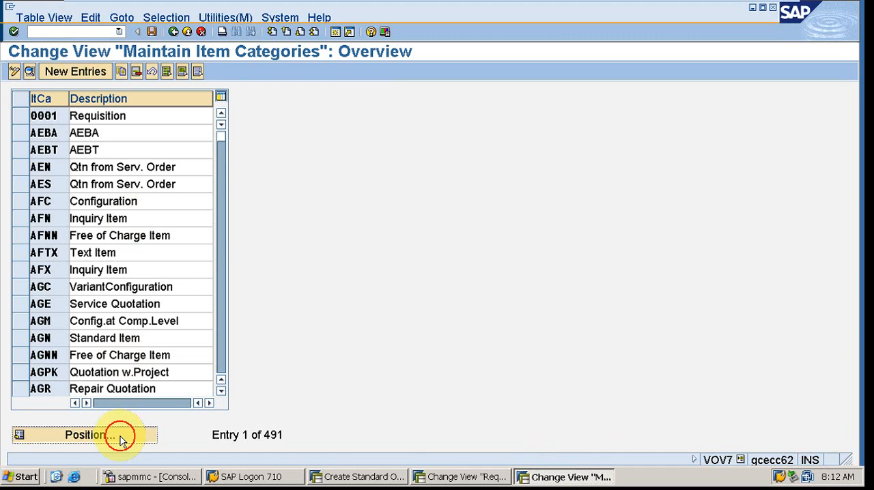
# - Locate item category TAN in the item categories overview and open its details
pyautogui.click(120, 435)
pyautogui.write('an')
pyautogui.press('Return')
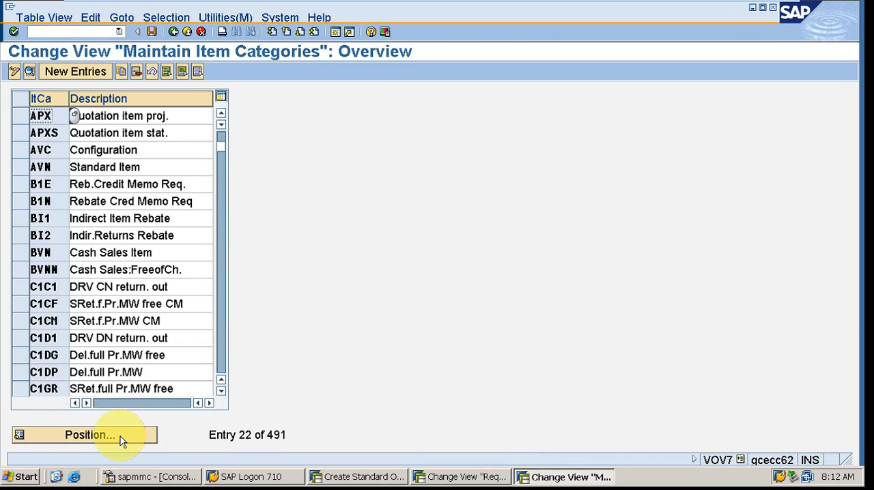
pyautogui.click(110, 436)
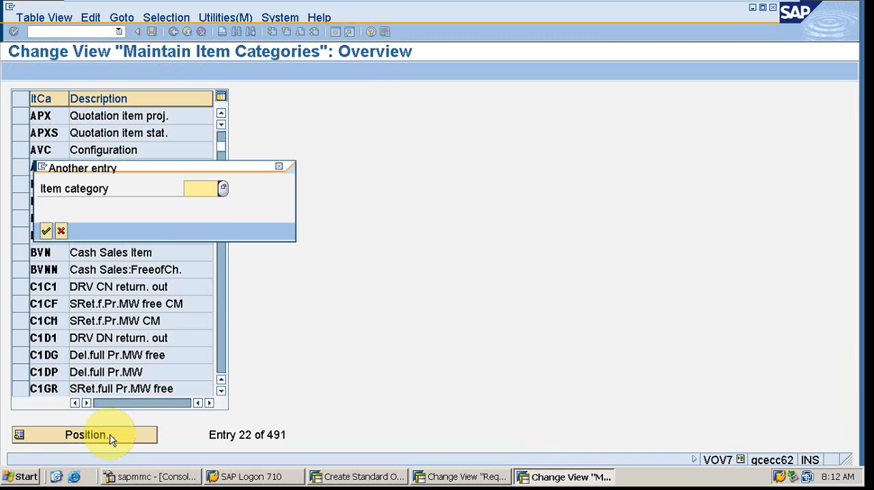
pyautogui.write('tan')
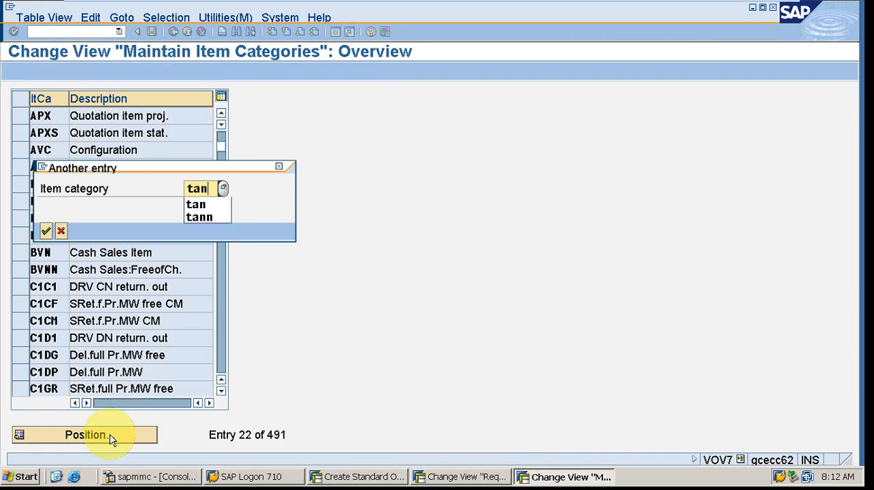
pyautogui.press('Return')
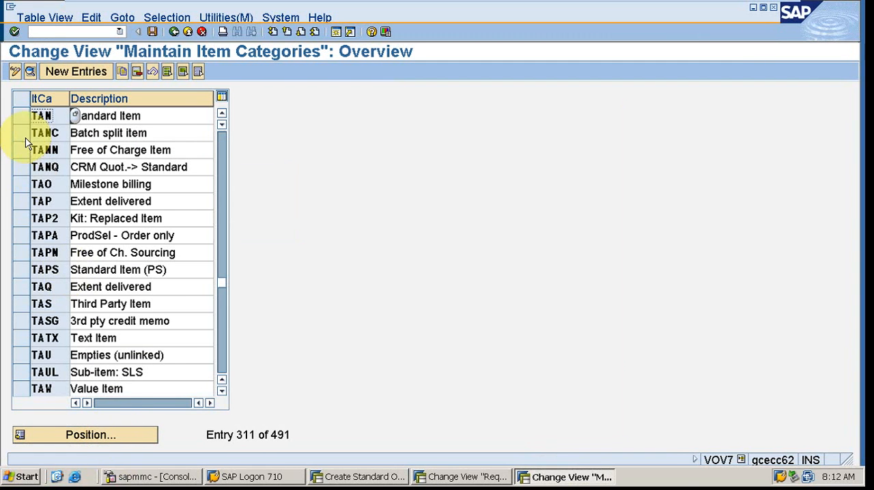
pyautogui.click(22, 117)
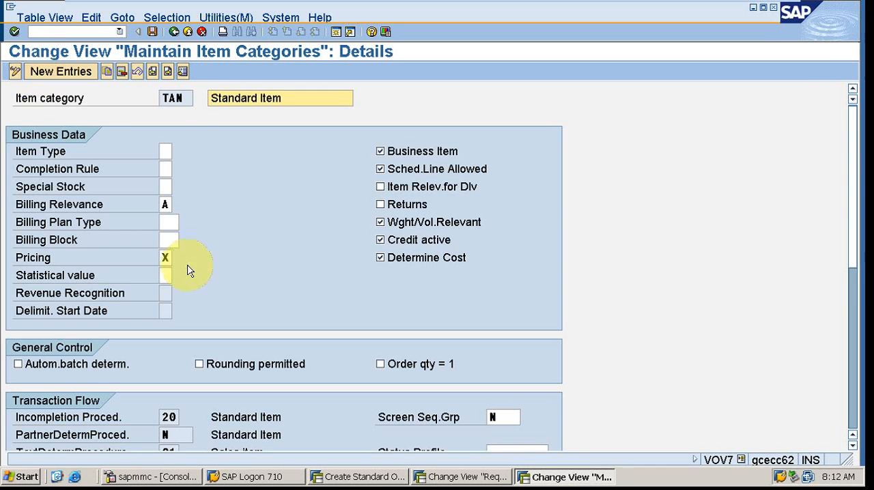
# - Compare the Special Stock field of item category TAN with requirements class 040 and review the possible special stock indicators
pyautogui.click(167, 185)
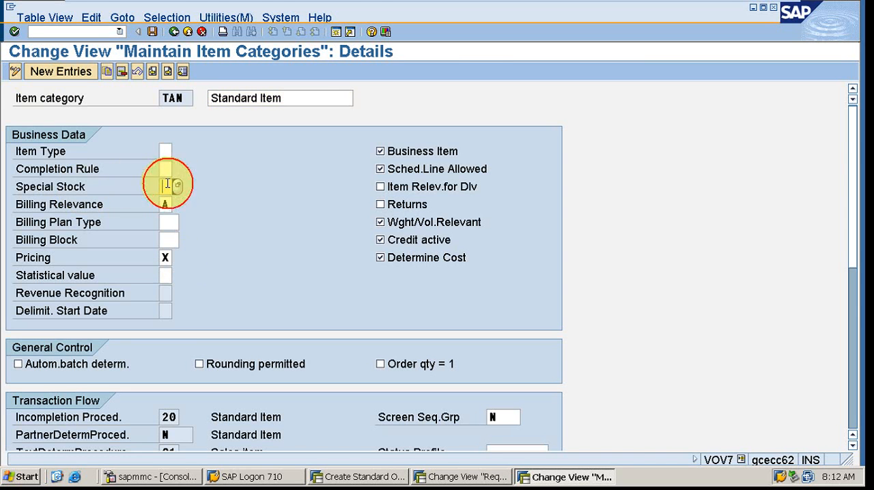
pyautogui.click(469, 477)
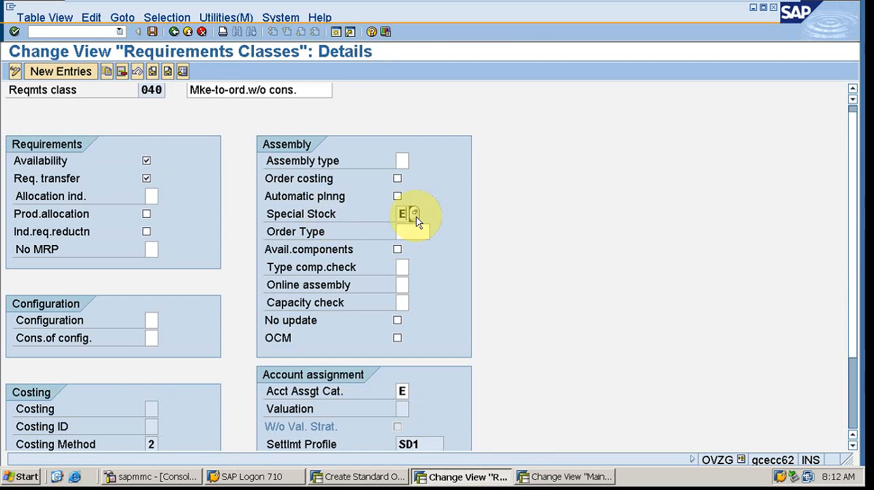
pyautogui.click(564, 477)
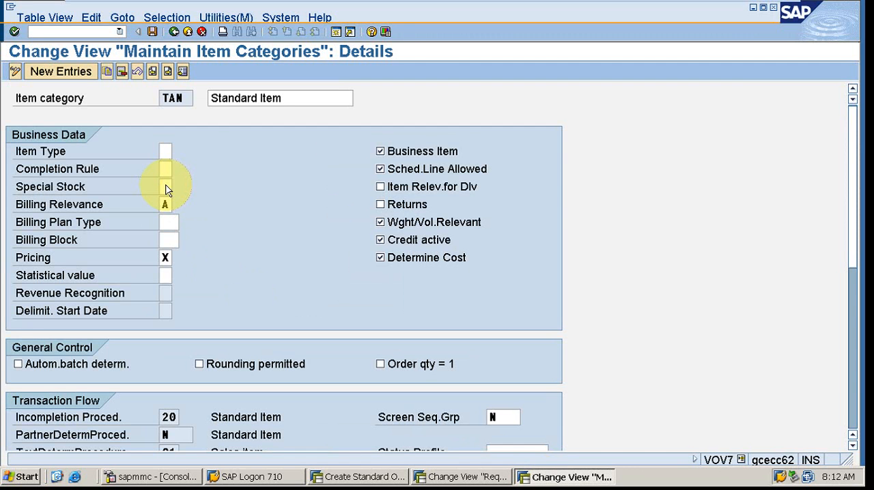
pyautogui.press('F4')
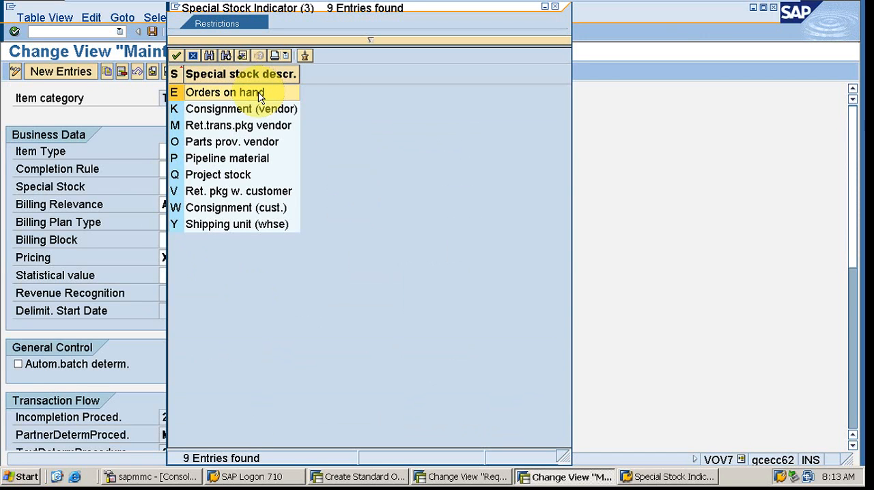
pyautogui.click(213, 212)
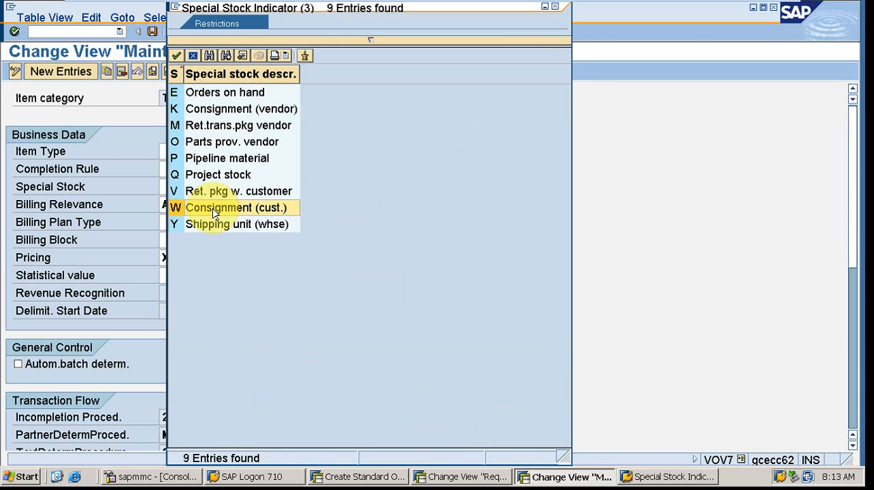
pyautogui.click(556, 8)
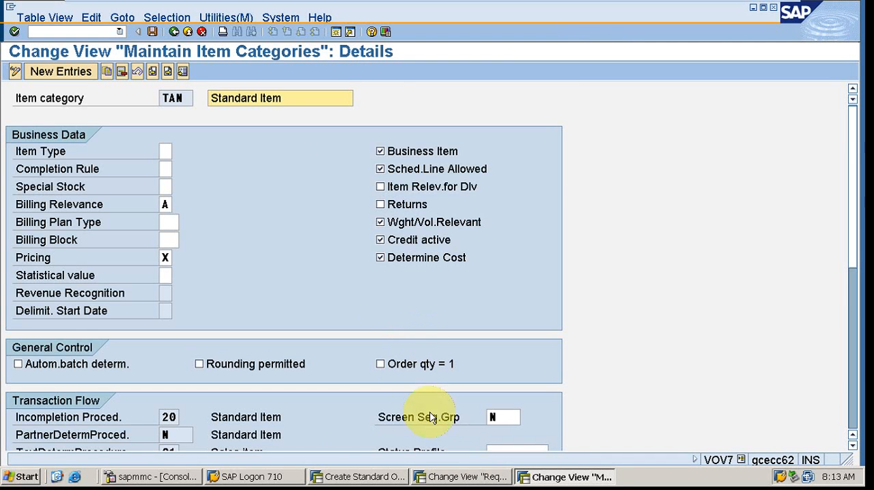
# - Compare requirements class 040 with item category TAN again, examining the class's special stock and account assignment category
pyautogui.click(443, 481)
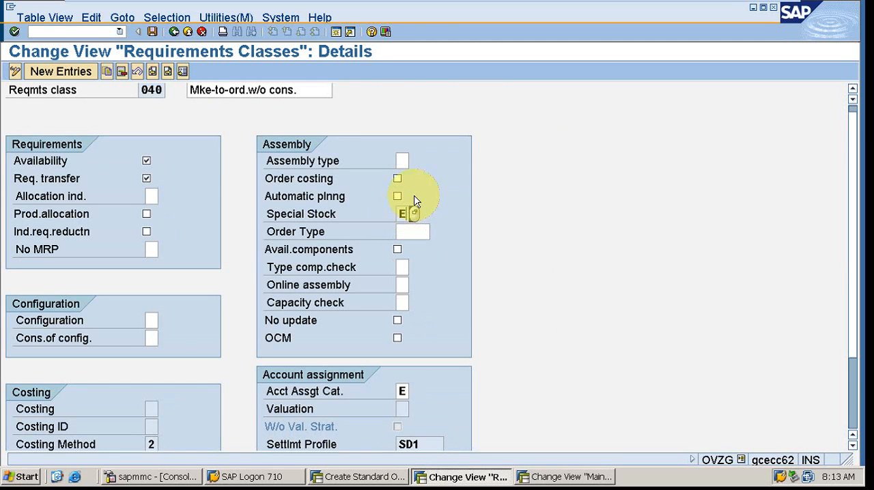
pyautogui.write('E')
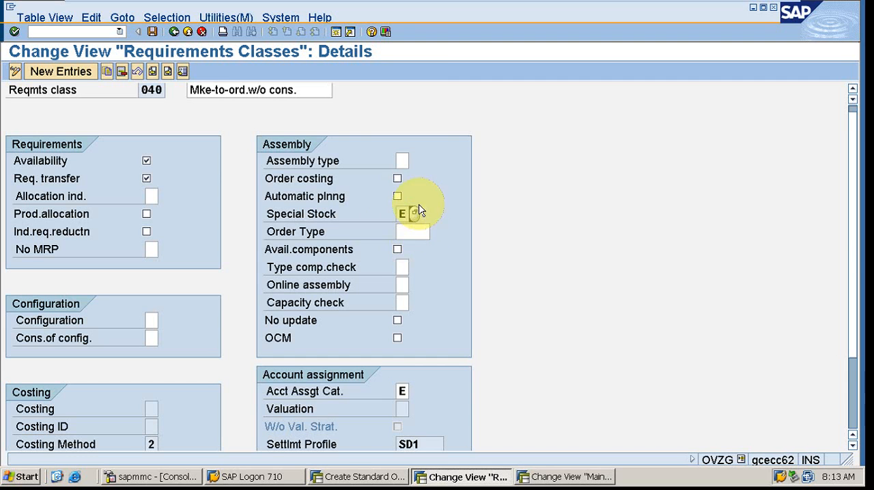
pyautogui.click(550, 482)
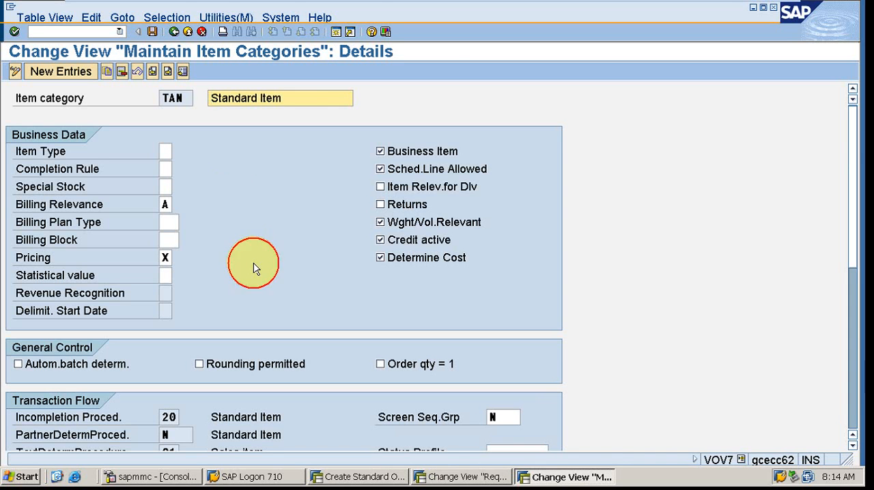
pyautogui.click(447, 481)
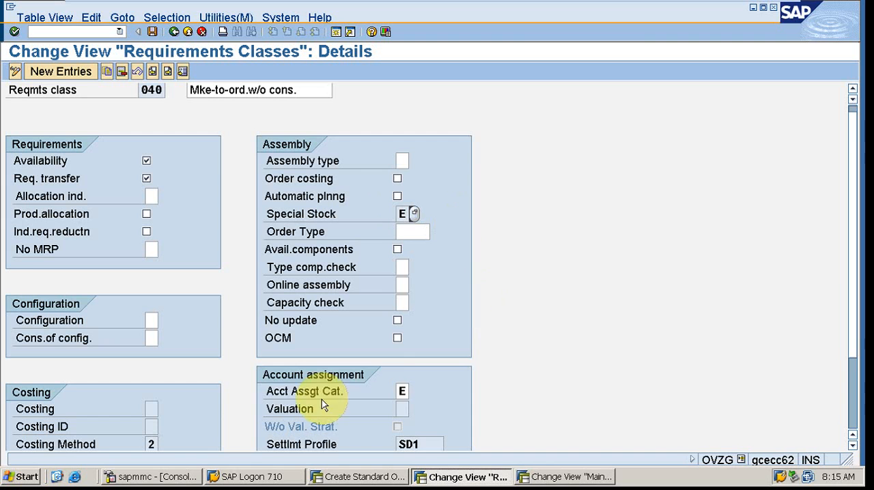
pyautogui.click(402, 390)
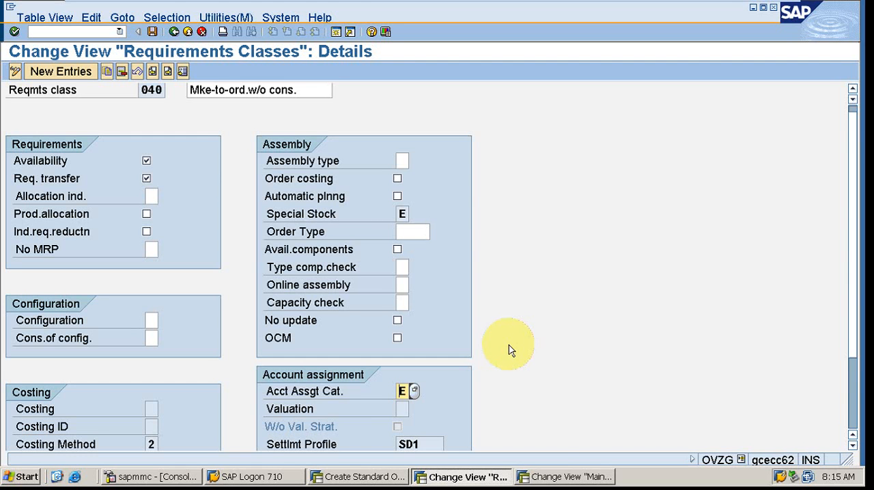
# - Switch back to the item categories session and start transaction VOV6 there to maintain schedule line categories
pyautogui.click(553, 476)
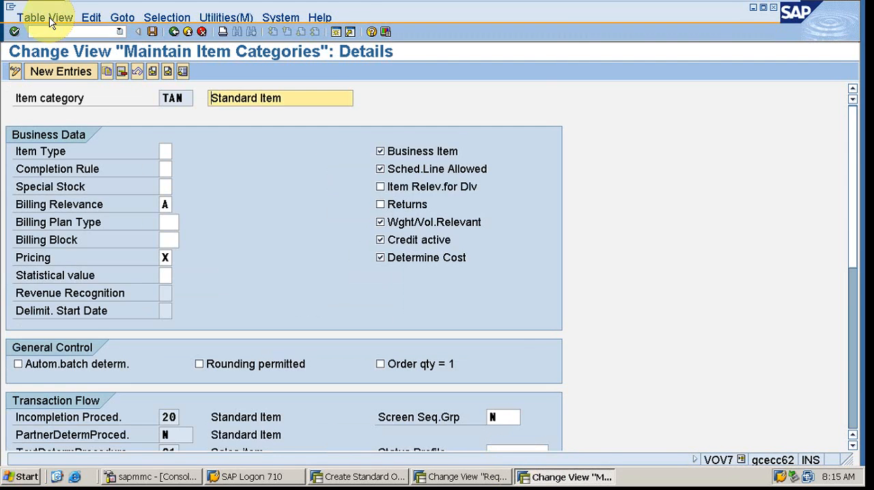
pyautogui.click(68, 31)
pyautogui.write('/')
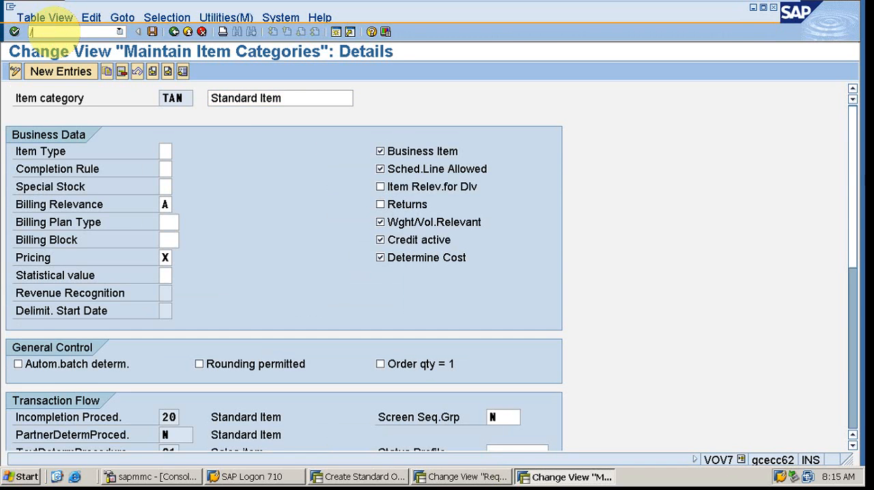
pyautogui.write('nvov6')
pyautogui.press('Return')
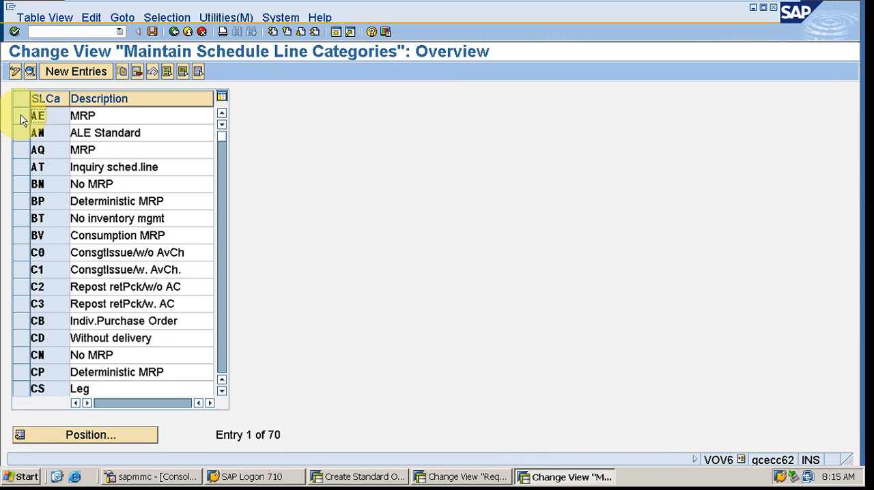
# - Open the details of schedule line category CN
pyautogui.click(21, 115)
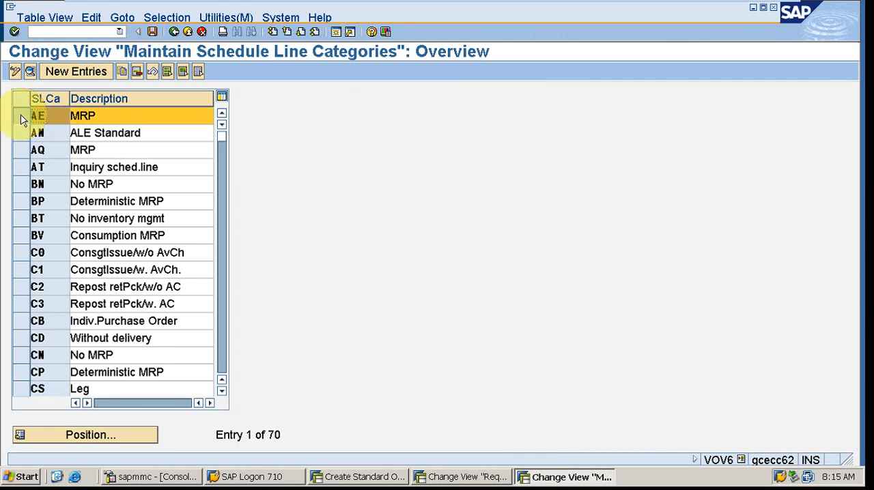
pyautogui.click(22, 356)
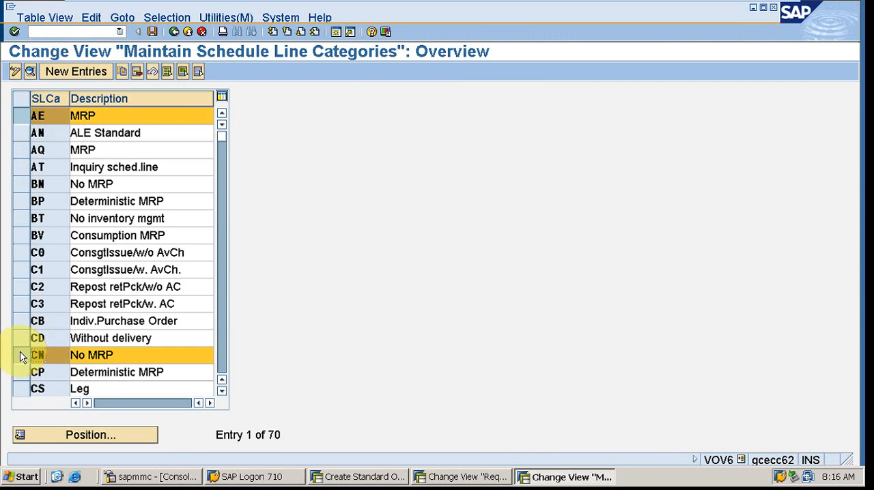
pyautogui.click(22, 116)
pyautogui.click(30, 72)
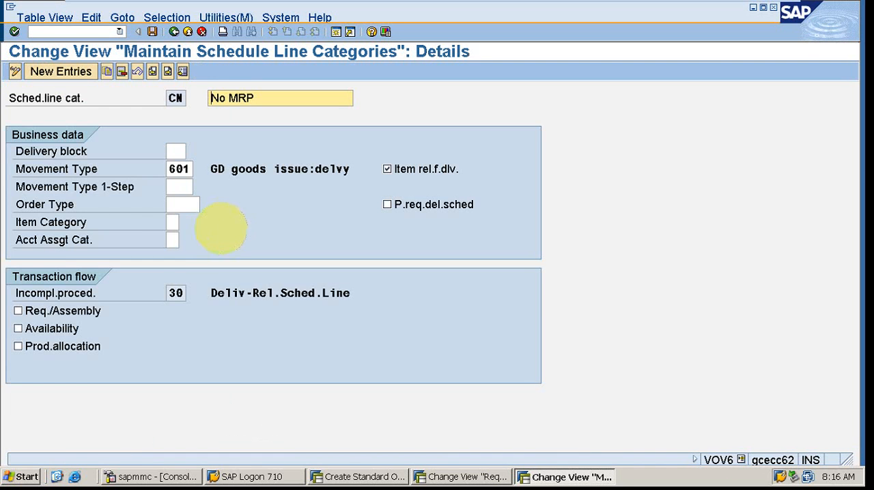
# - Examine the account assignment category field in the business data of schedule line category CN
pyautogui.click(172, 240)
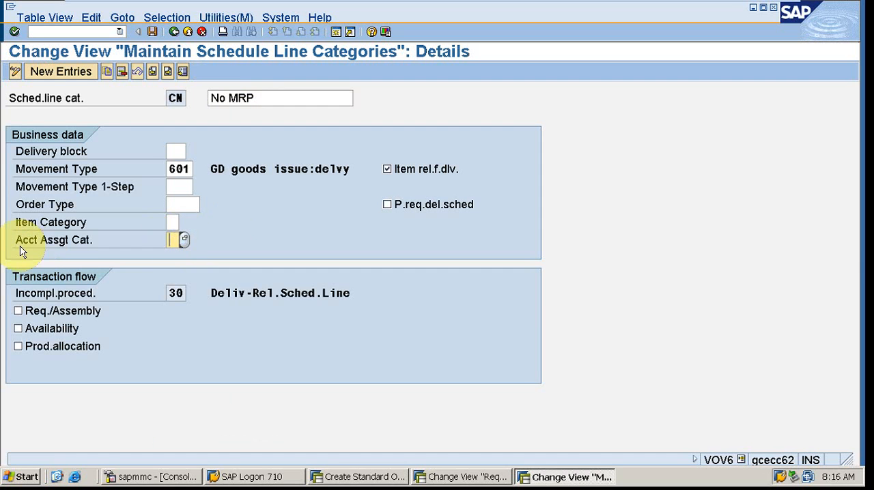
pyautogui.click(176, 239)
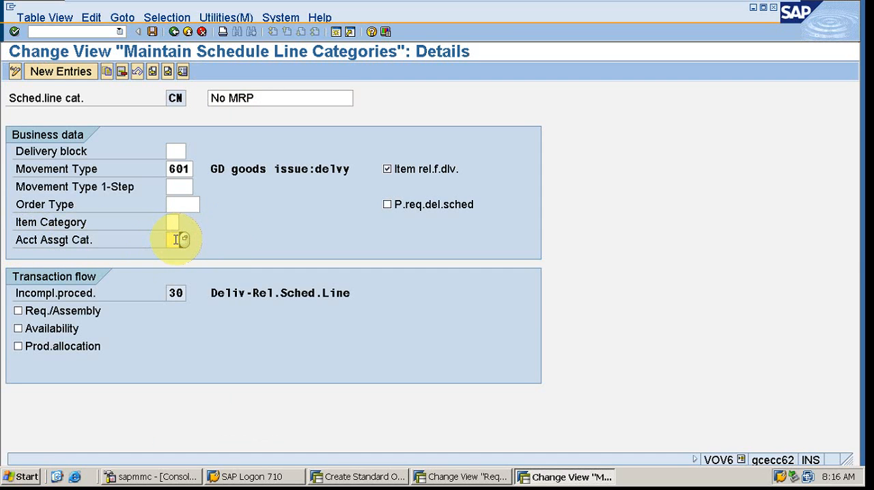
pyautogui.click(259, 243)
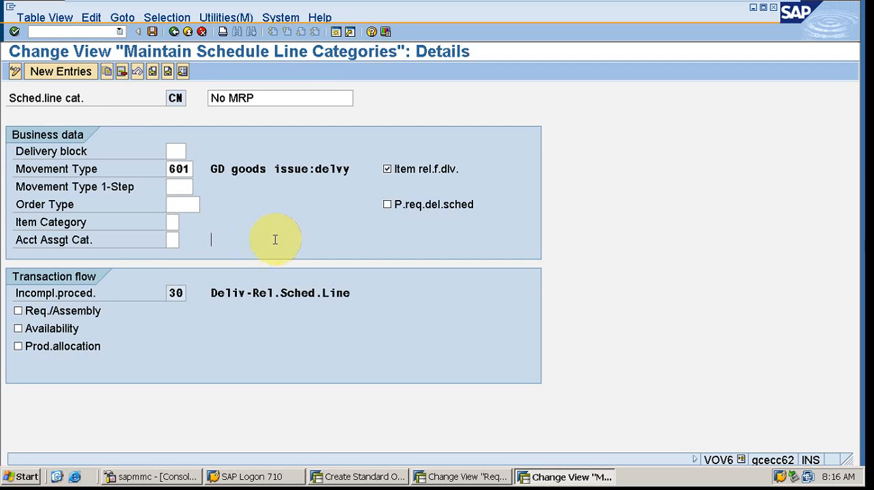
pyautogui.click(172, 241)
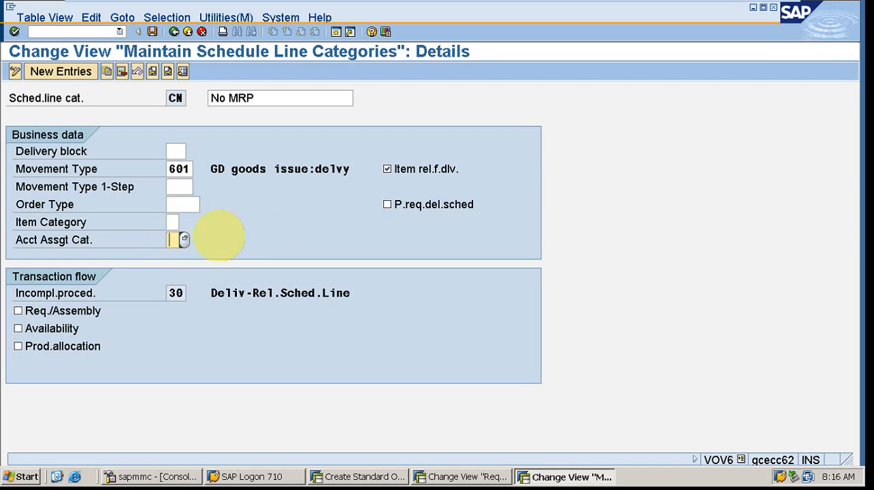
pyautogui.click(231, 236)
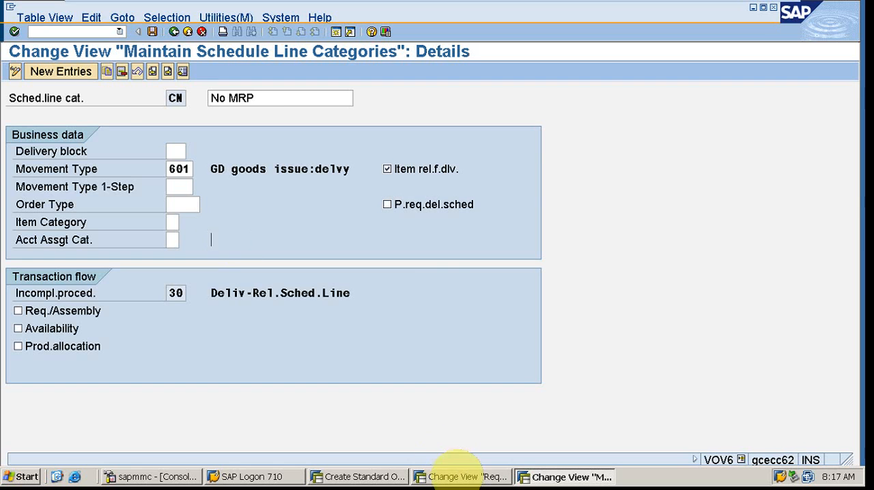
# - Switch to requirements class 040 and review the possible account assignment categories, closing the list without choosing one
pyautogui.click(466, 481)
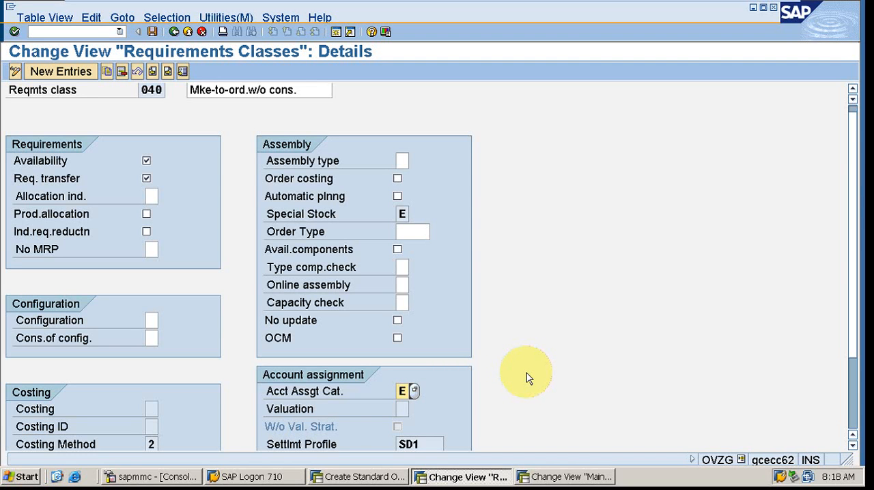
pyautogui.click(413, 391)
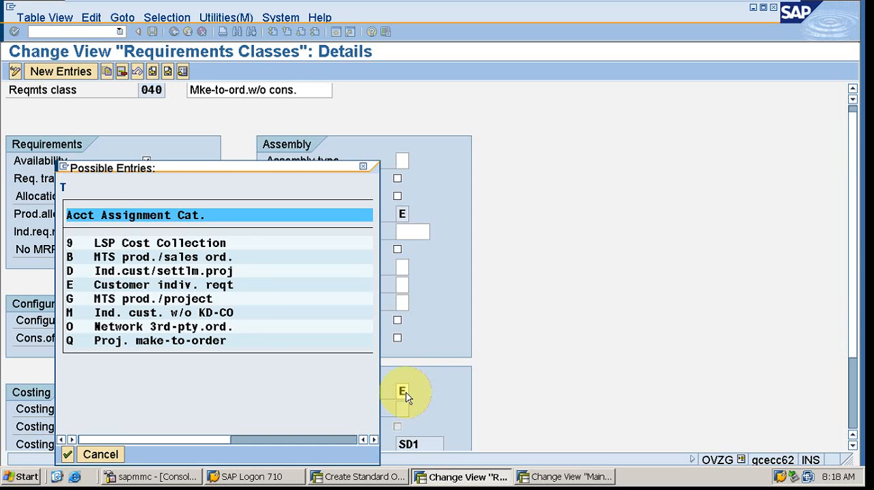
pyautogui.click(106, 313)
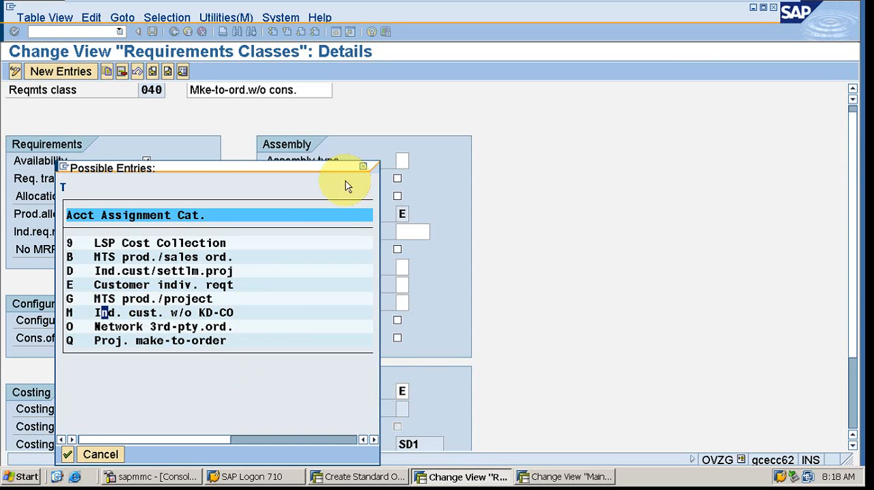
pyautogui.click(362, 166)
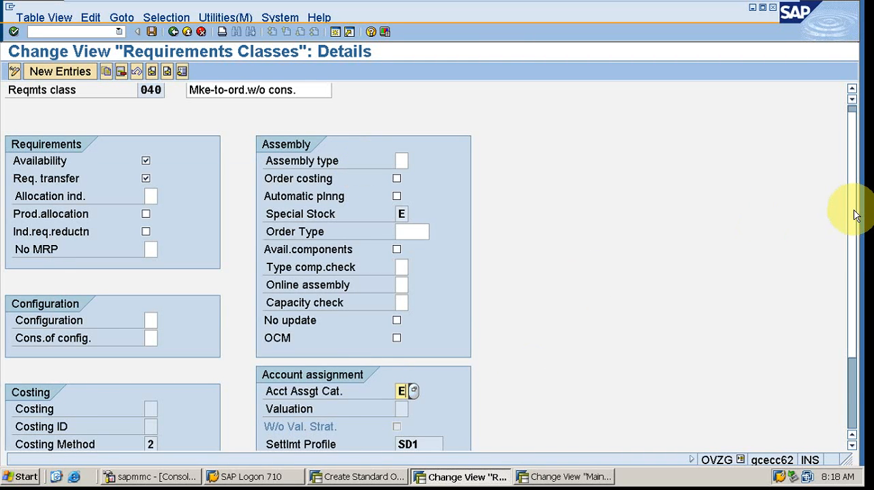
# - Clear the account assignment category of requirements class 040 and return to the Requirements Classes overview
pyautogui.moveTo(858, 216); pyautogui.dragTo(858, 254)
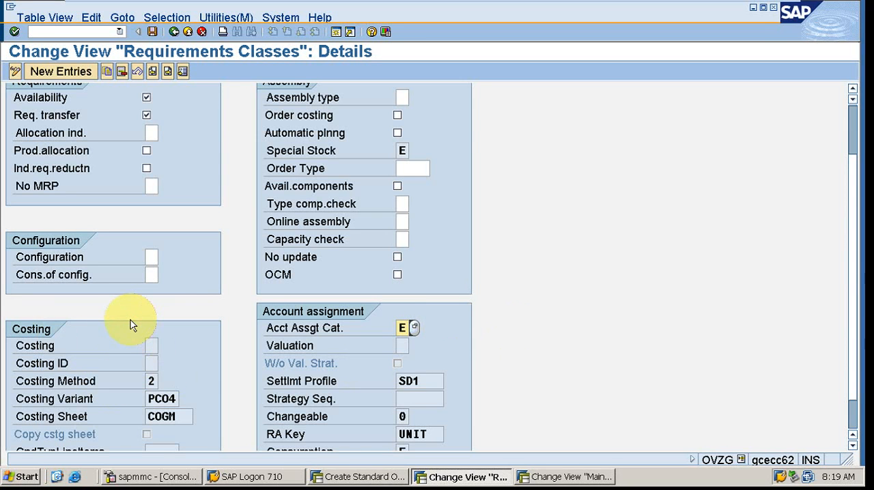
pyautogui.press('BackSpace')
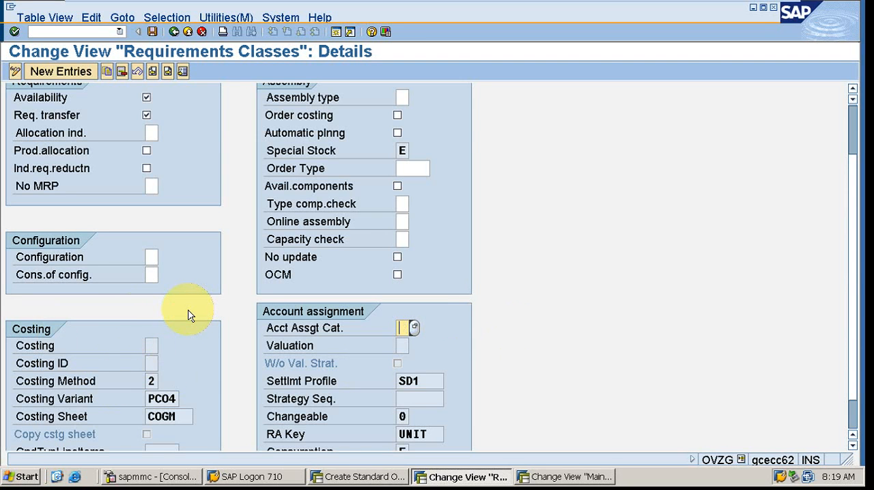
pyautogui.click(174, 32)
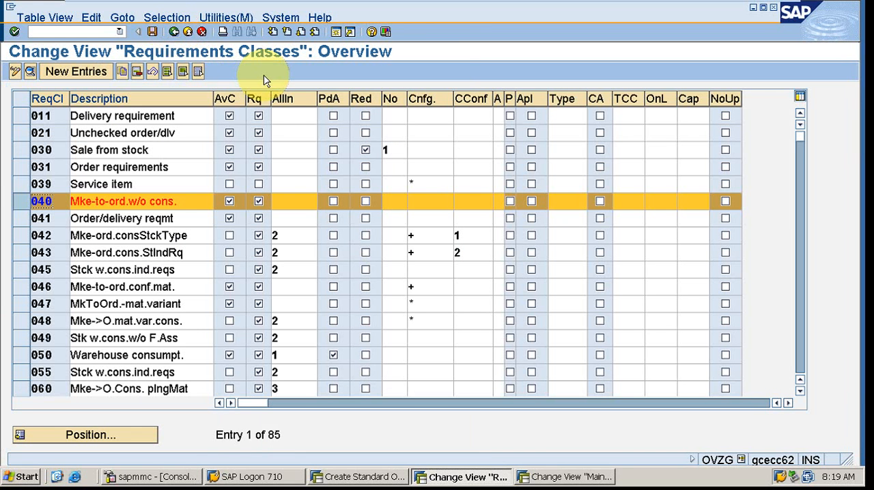
pyautogui.click(22, 205)
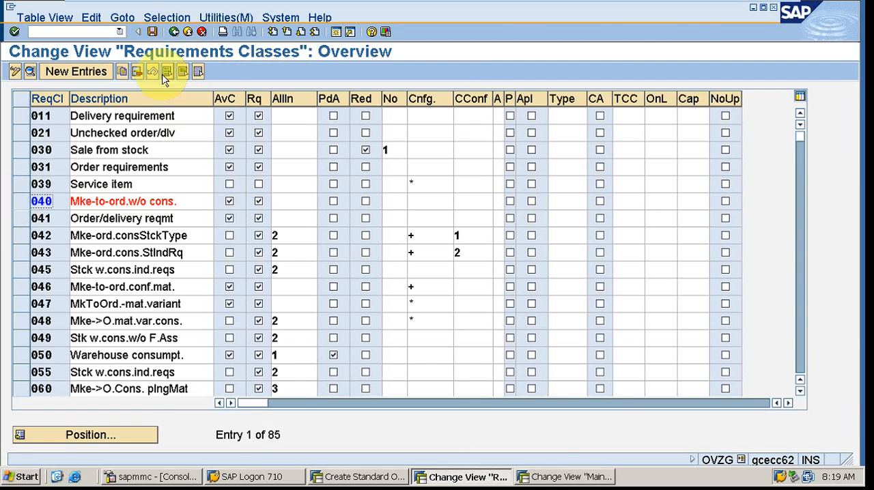
# - Leave the requirements classes without saving and open Determination Of Requirement Types Using Transaction from the IMG
pyautogui.click(176, 33)
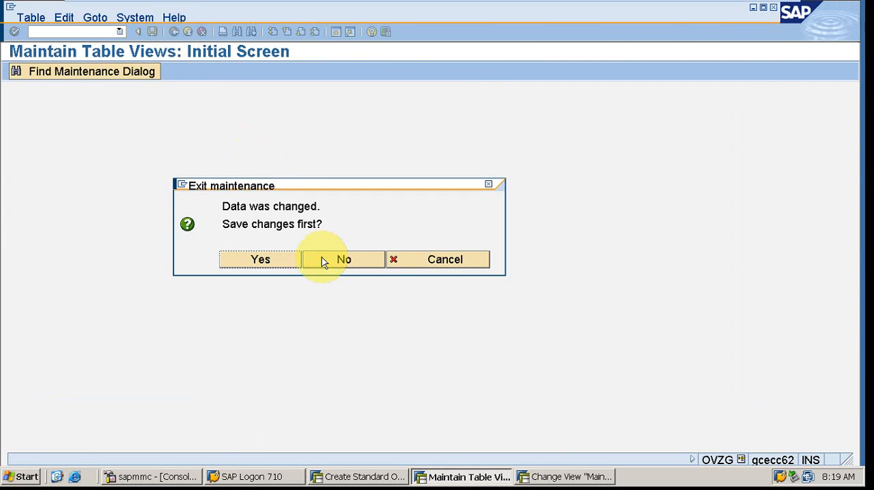
pyautogui.click(344, 260)
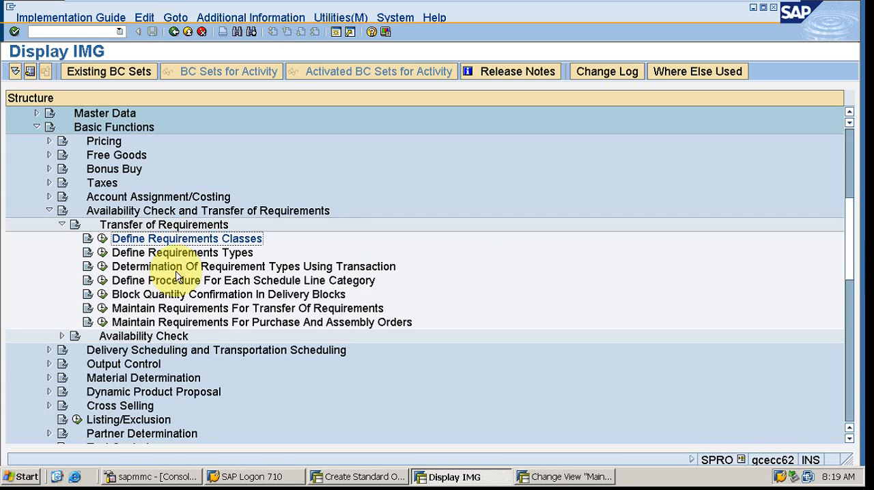
pyautogui.click(101, 267)
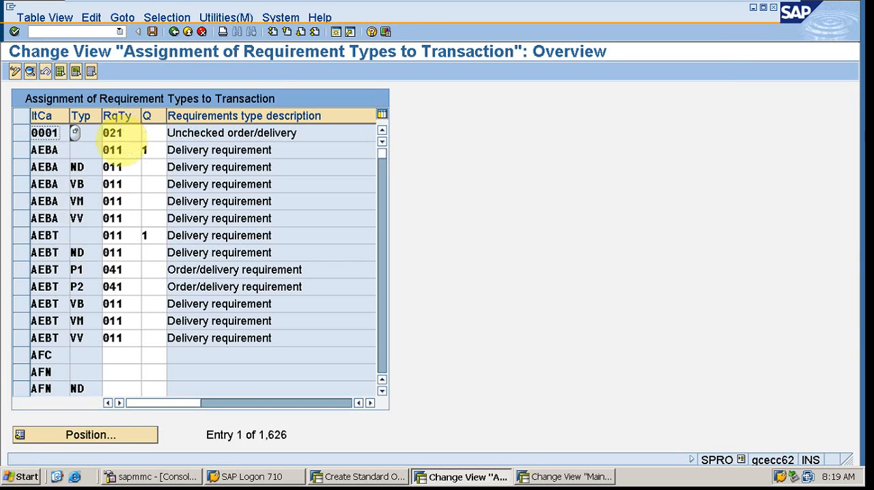
# - Review the possible MRP types without choosing one, and position the requirement type assignments at item category TAN
pyautogui.click(86, 133)
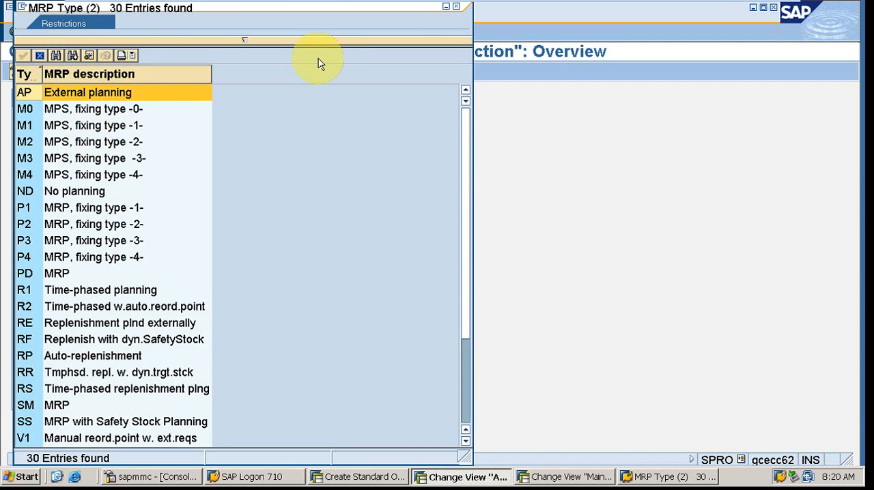
pyautogui.click(456, 6)
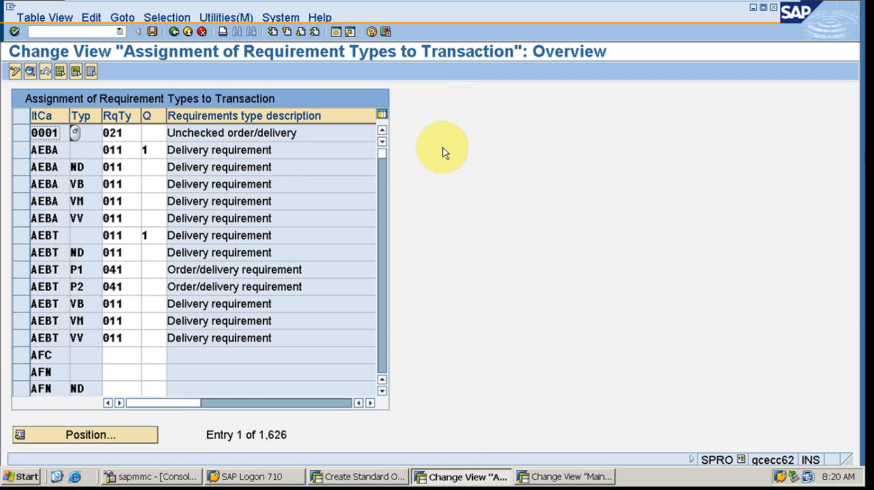
pyautogui.click(130, 439)
pyautogui.write('tan')
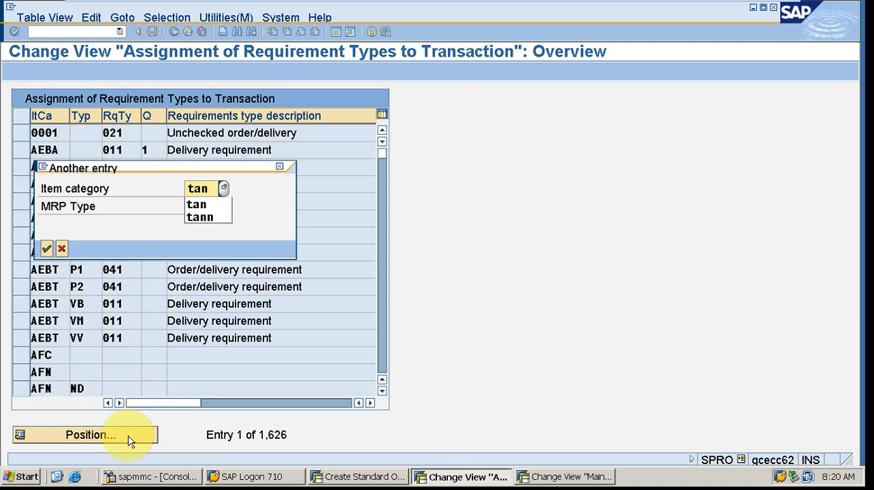
pyautogui.press('Return')
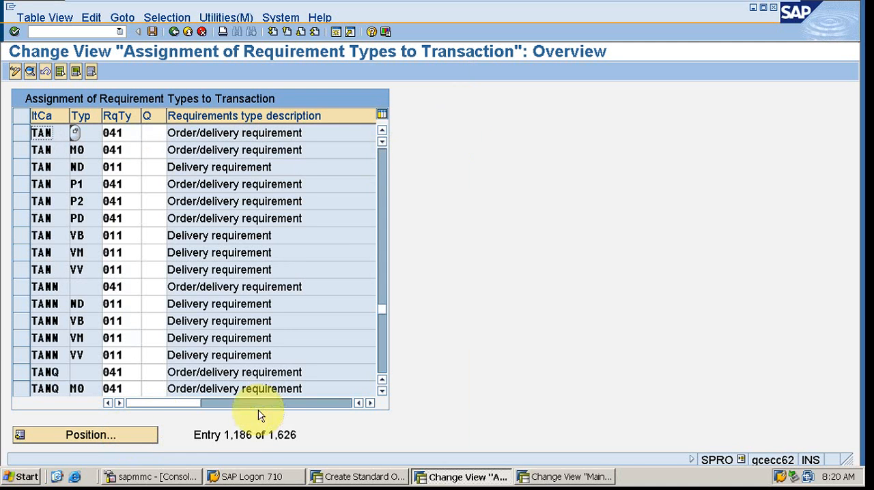
pyautogui.click(453, 249)
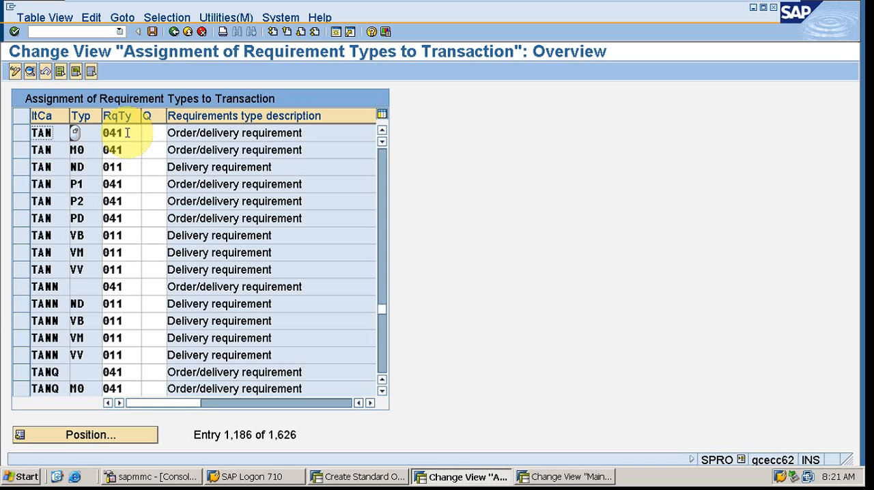
pyautogui.click(148, 81)
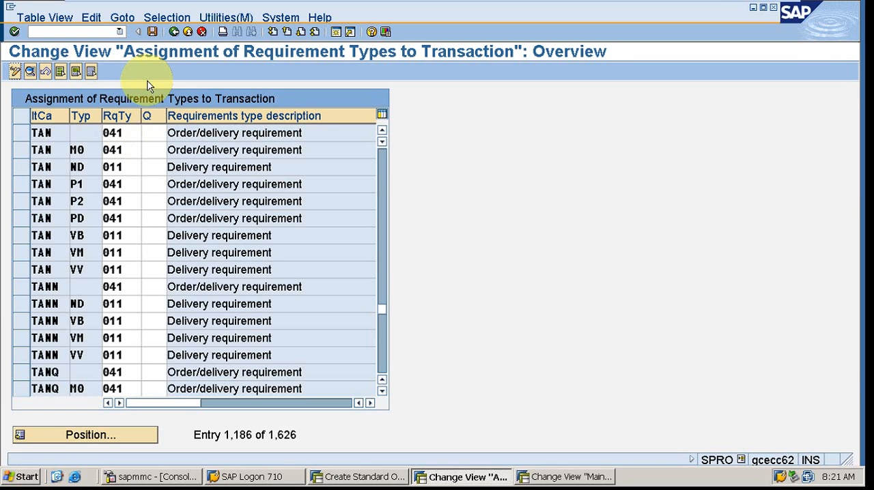
pyautogui.click(171, 78)
pyautogui.click(170, 79)
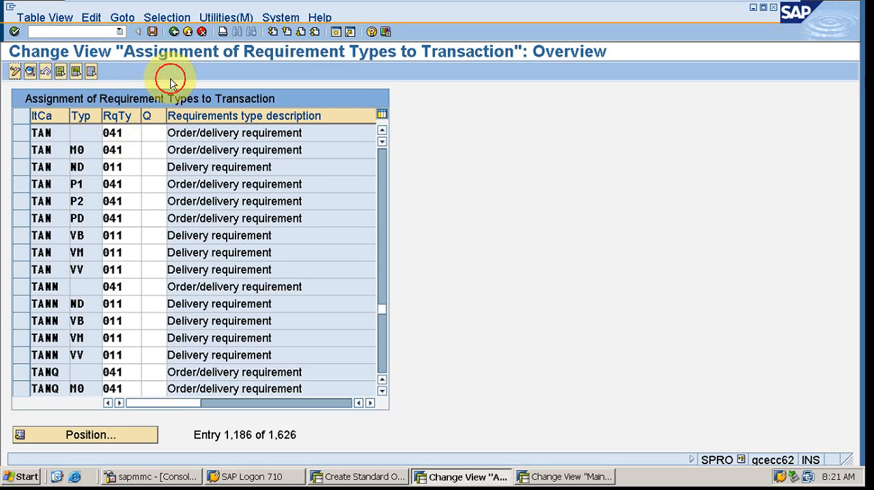
pyautogui.click(487, 183)
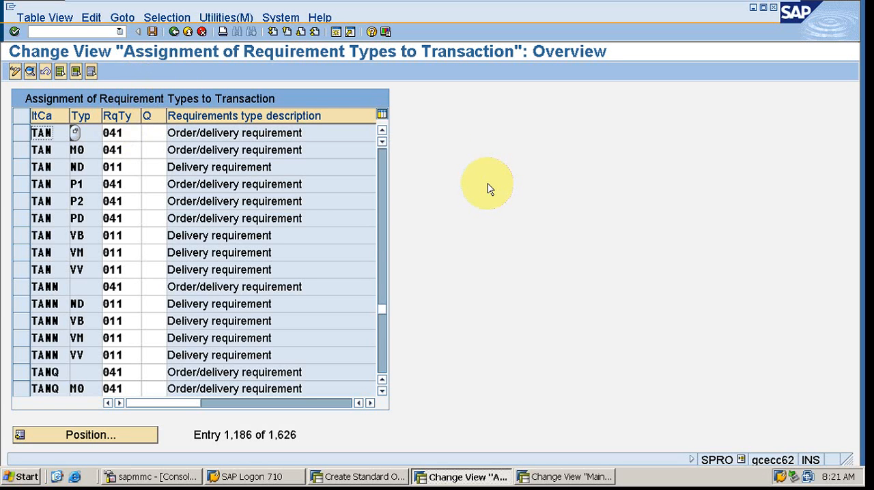
pyautogui.click(488, 185)
pyautogui.click(476, 175)
pyautogui.click(476, 174)
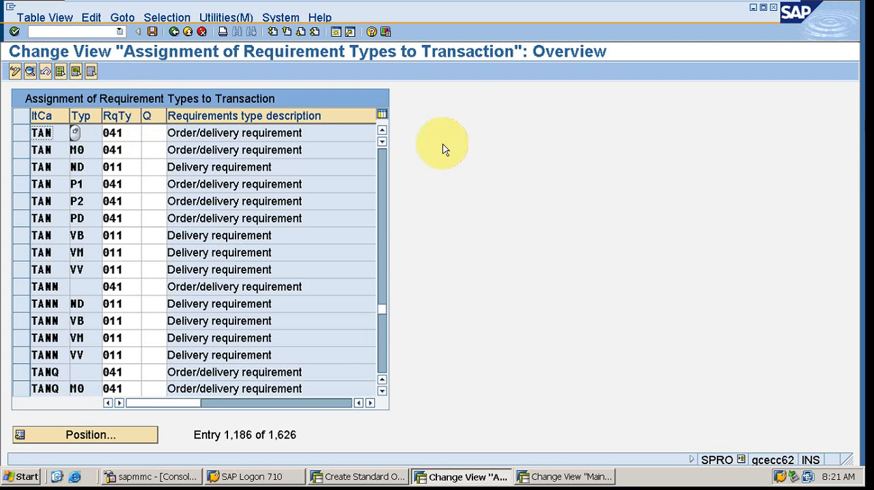
pyautogui.click(429, 133)
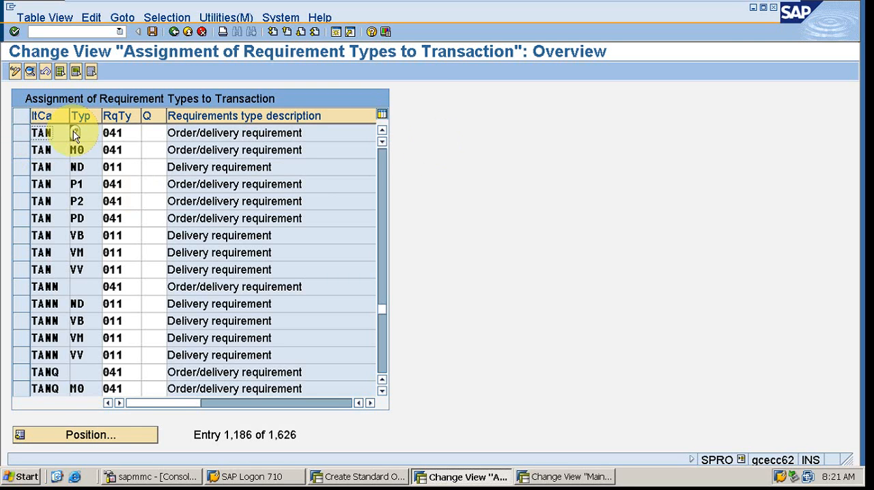
# - Examine the requirement type assigned to item category TAN in the entry without an MRP type
pyautogui.click(126, 135)
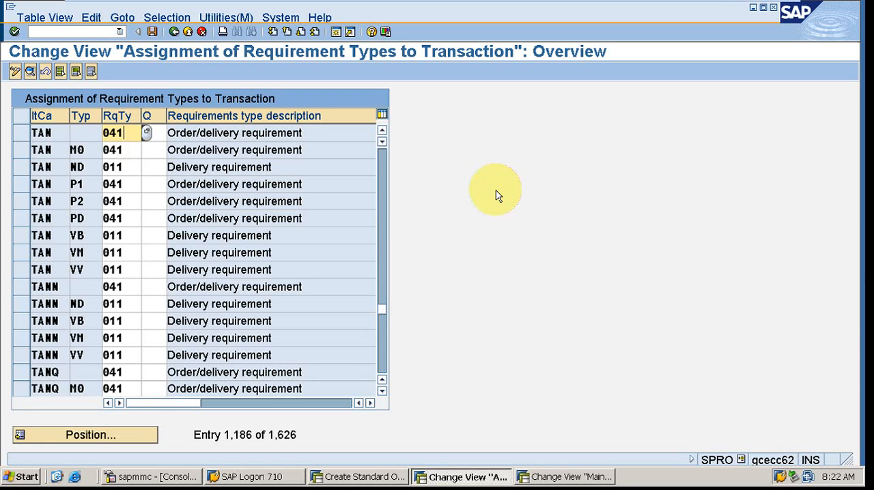
pyautogui.click(119, 132)
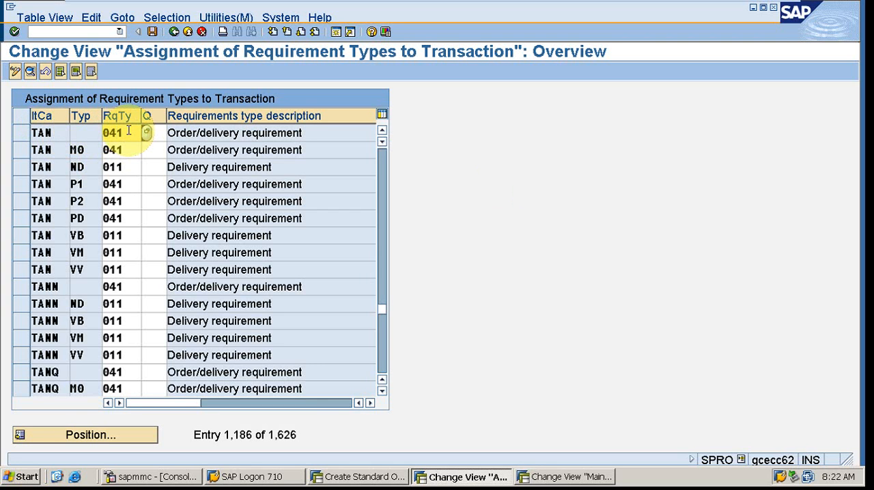
pyautogui.click(126, 131)
pyautogui.moveTo(122, 132); pyautogui.dragTo(104, 131)
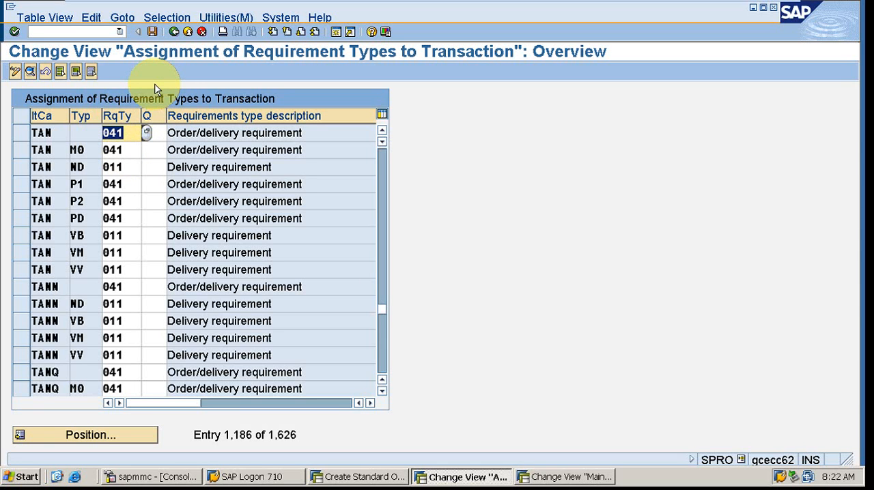
# - Reopen Determination Of Requirement Types Using Transaction and review the possible requirement type origins for item category 0001 without choosing one
pyautogui.click(174, 32)
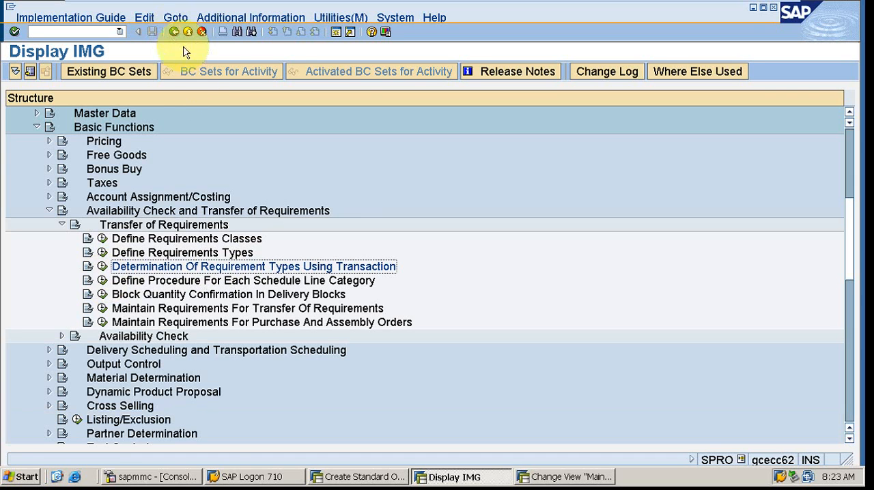
pyautogui.click(102, 266)
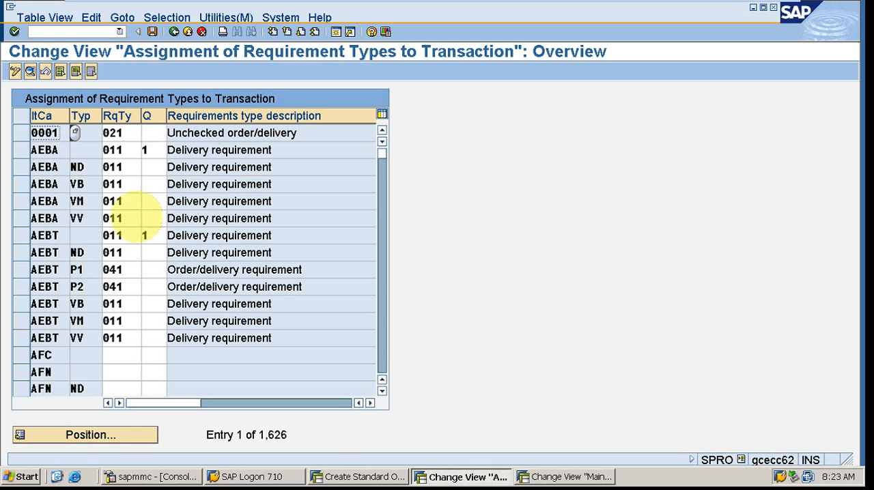
pyautogui.click(157, 132)
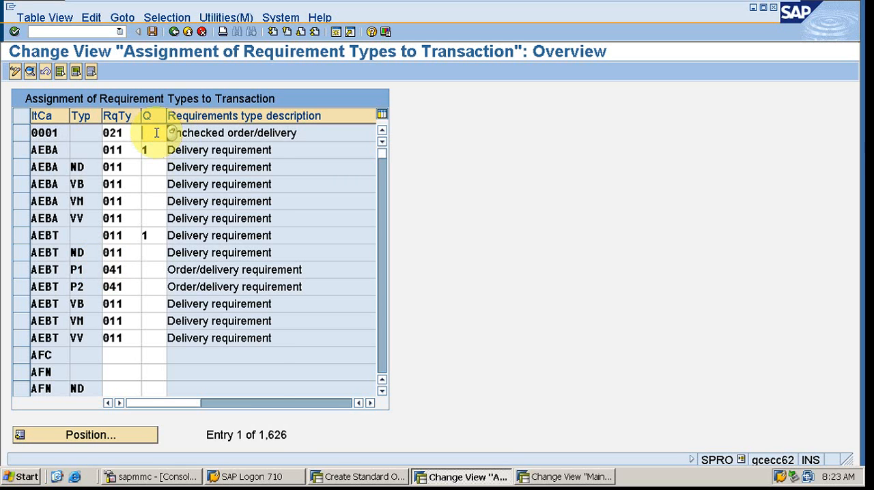
pyautogui.press('F4')
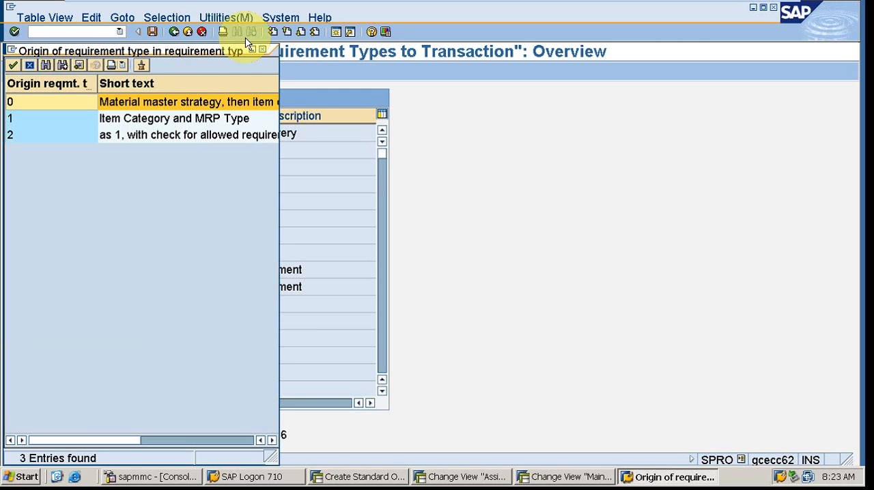
pyautogui.click(262, 49)
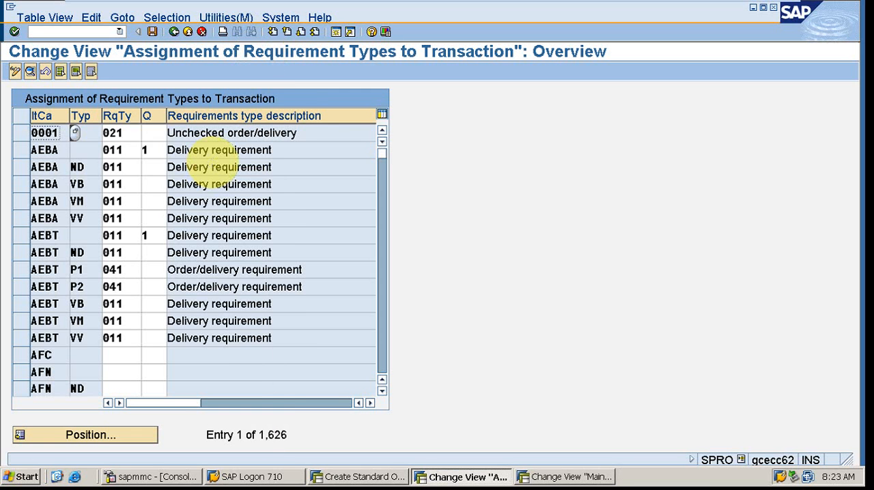
pyautogui.click(147, 135)
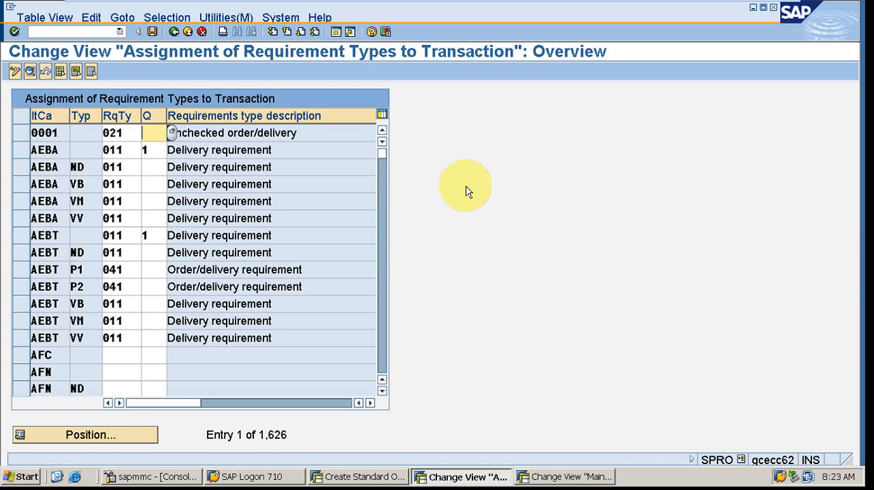
pyautogui.click(156, 151)
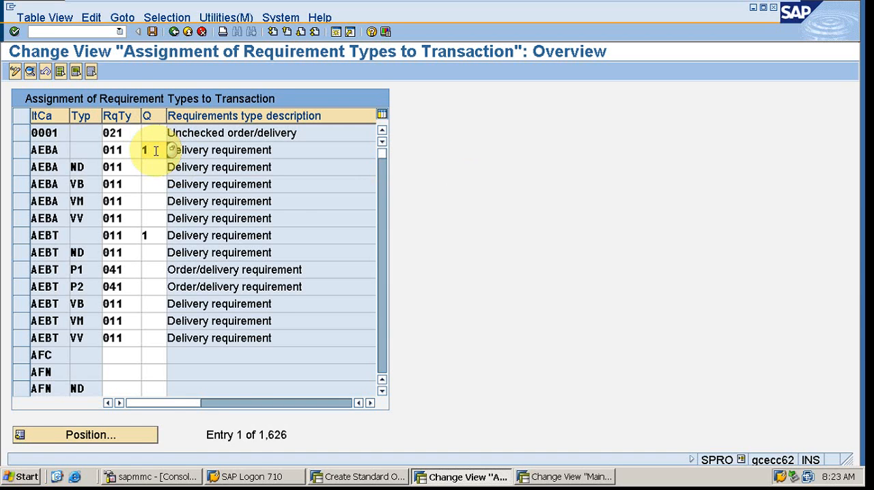
# - Position the requirement type assignments at item category TAN with MRP type PD
pyautogui.click(128, 437)
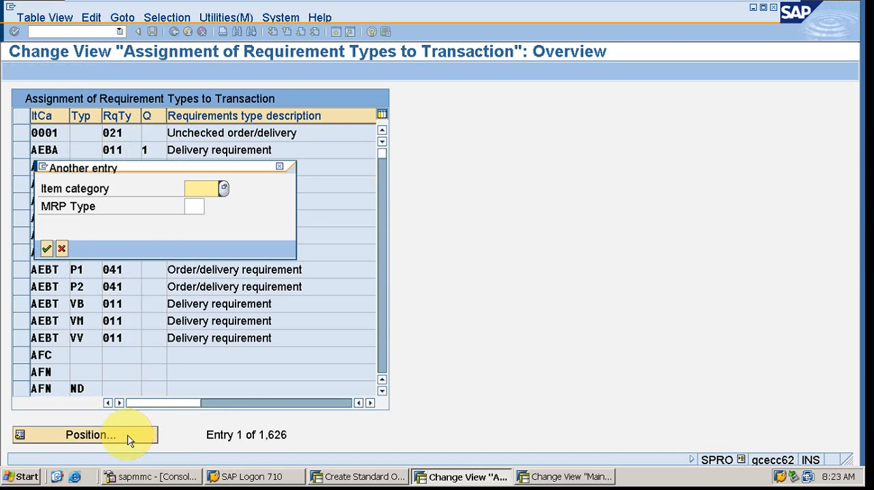
pyautogui.write('tan')
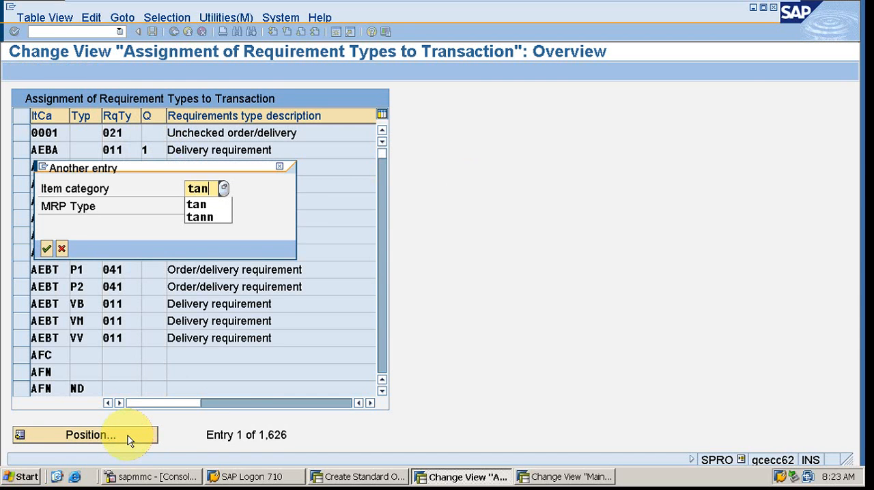
pyautogui.press('Tab')
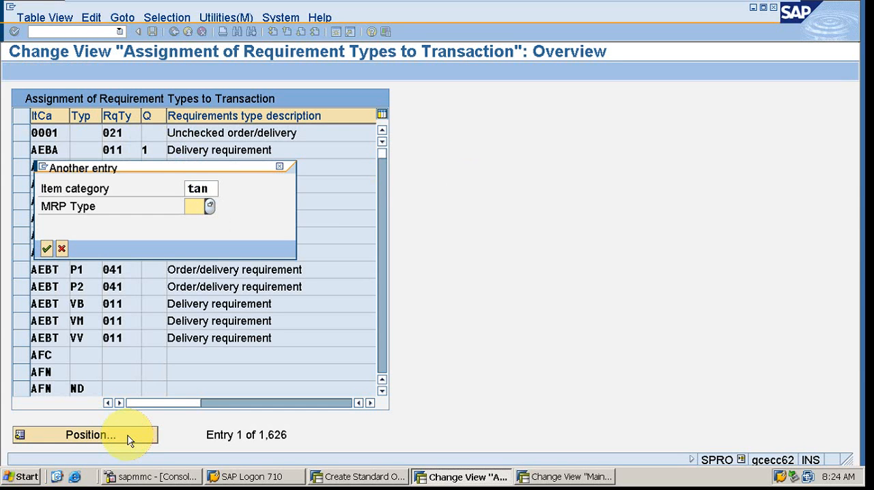
pyautogui.write('pd')
pyautogui.press('Return')
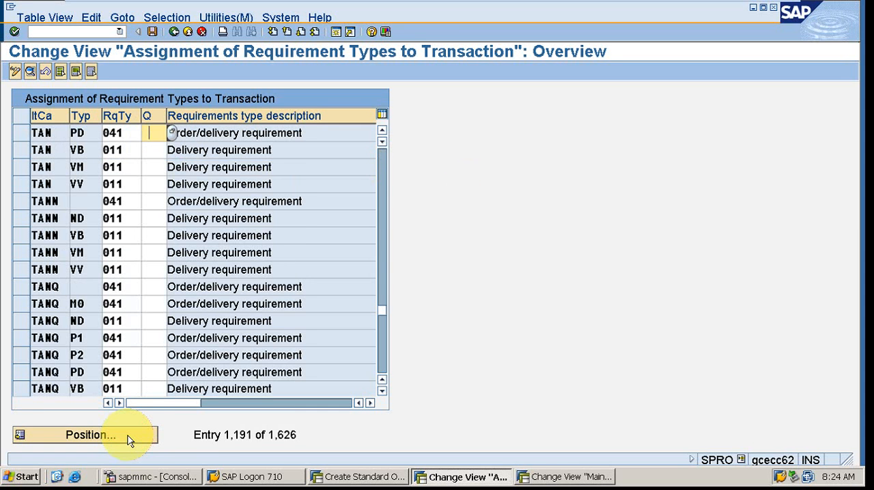
# - Review the possible requirement type origins for the TAN entry with MRP type PD, and read the field's help text
pyautogui.click(156, 135)
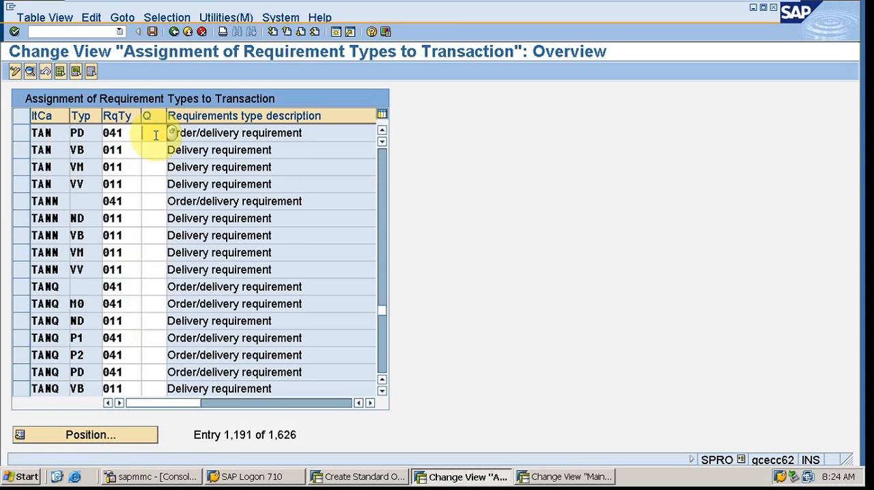
pyautogui.press('F4')
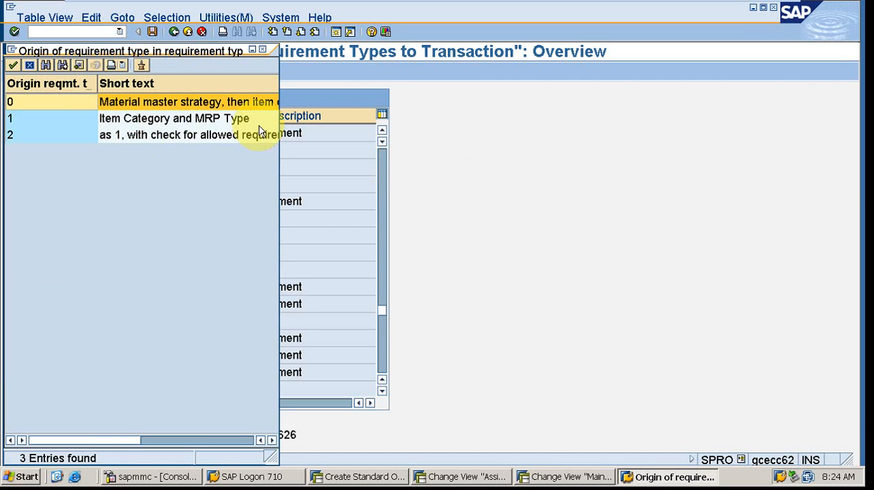
pyautogui.click(263, 50)
pyautogui.click(462, 187)
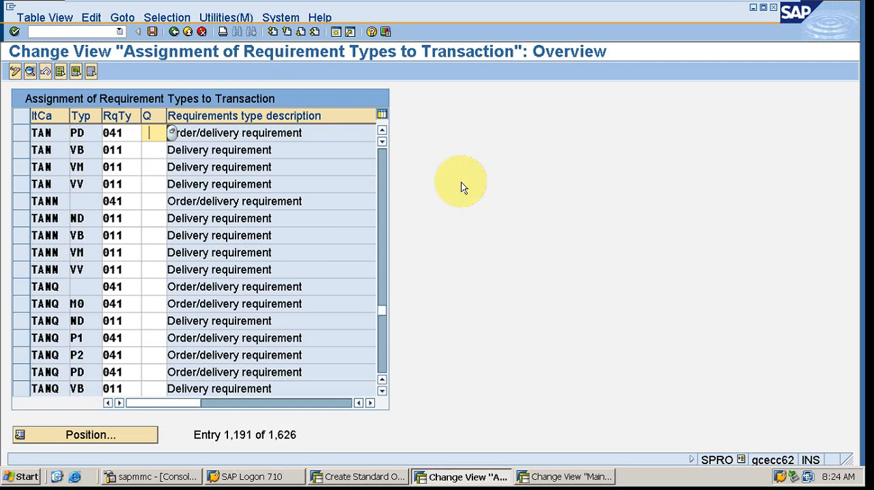
pyautogui.press('F1')
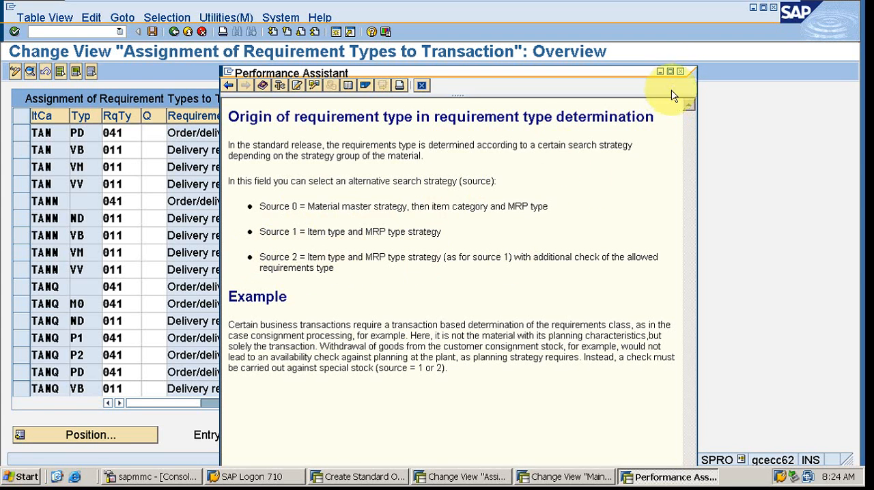
pyautogui.click(682, 72)
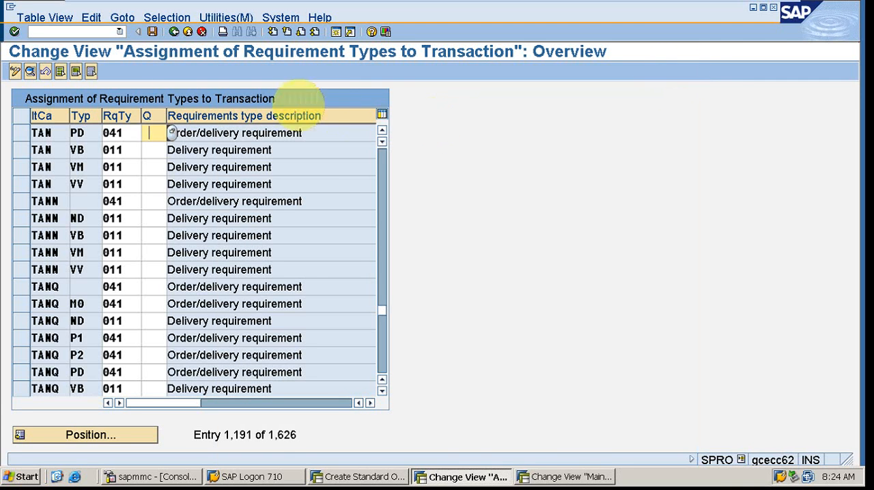
pyautogui.click(151, 130)
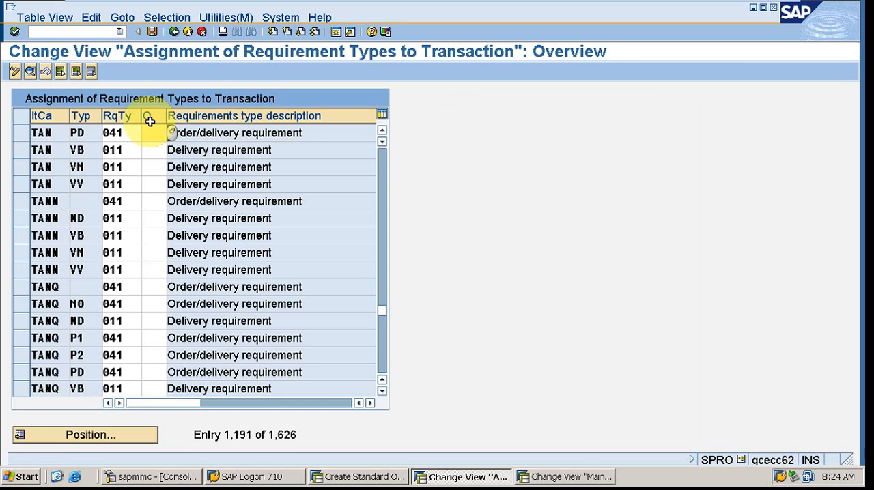
# - Return to the IMG and try to open Define Procedure For Each Schedule Line Category
pyautogui.click(176, 33)
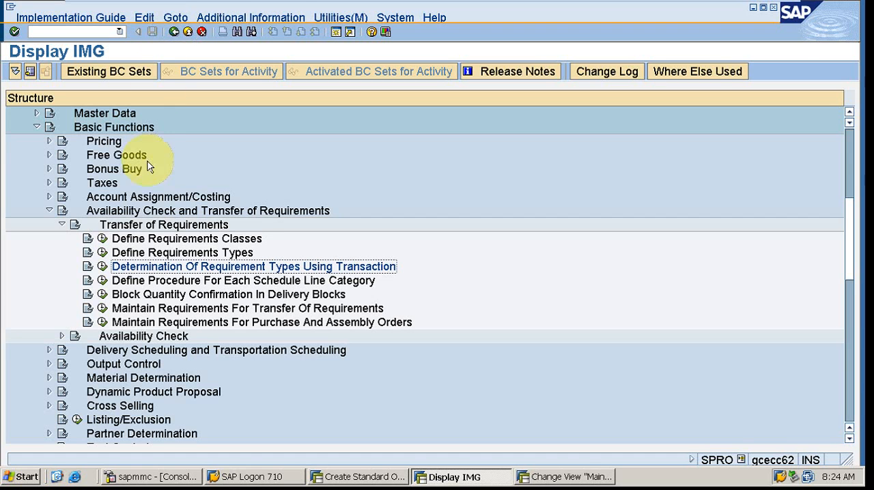
pyautogui.click(101, 282)
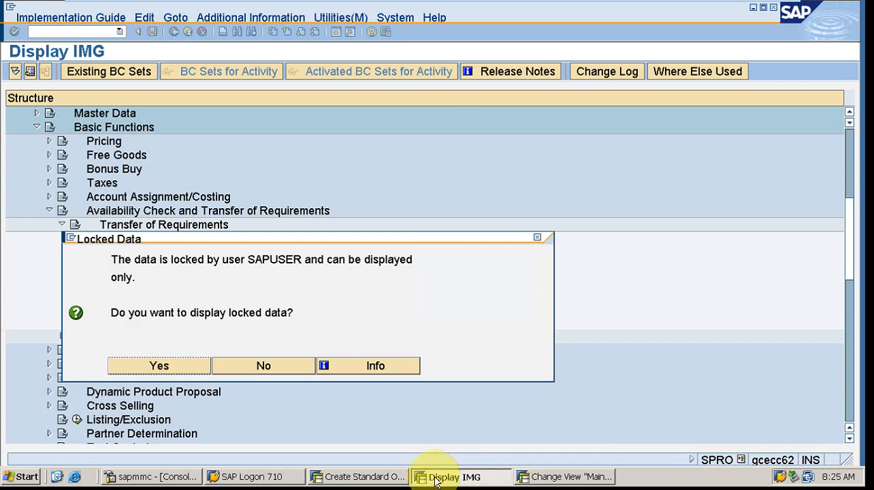
# - Compare the standard order's procurement data with schedule line category CN, ending on the category's details
pyautogui.click(592, 479)
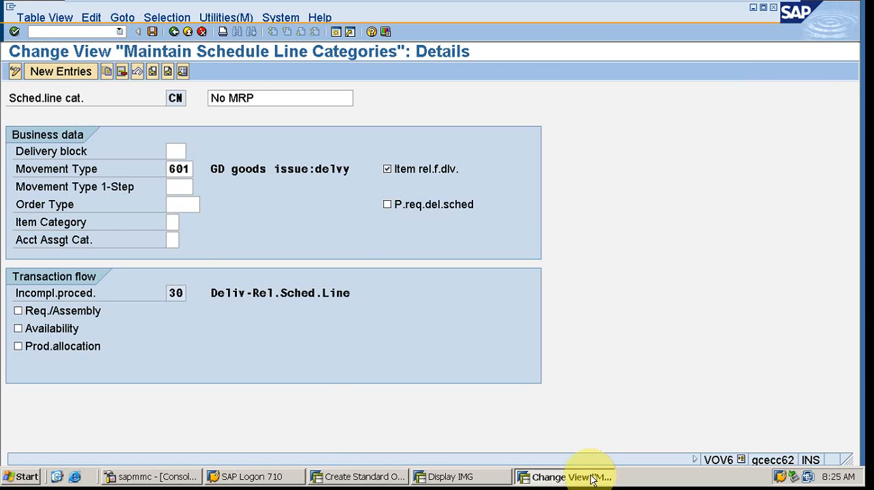
pyautogui.click(350, 478)
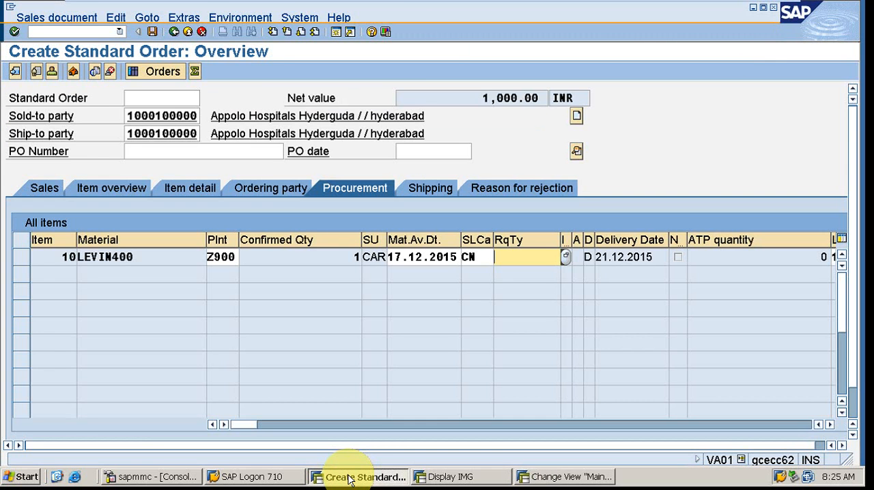
pyautogui.click(592, 478)
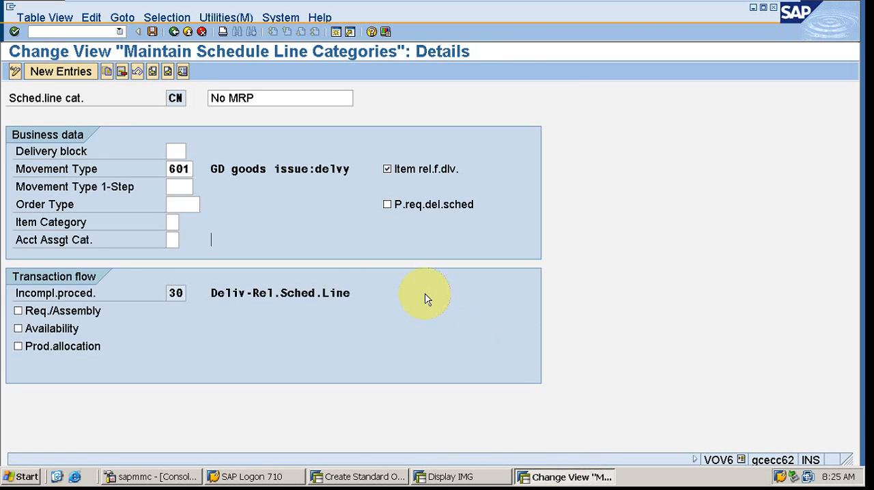
# - Compare the CN schedule line category's details with the locked requirements and availability overview opened in display mode, ending back in the IMG
pyautogui.click(445, 473)
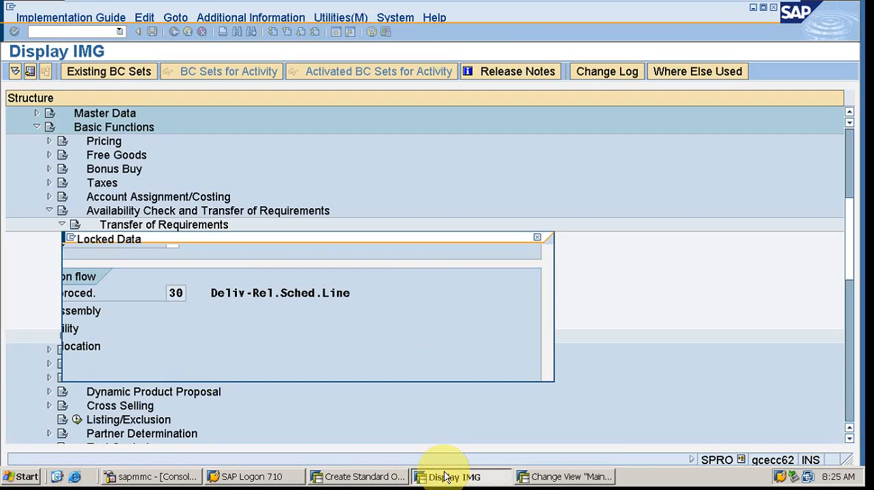
pyautogui.click(551, 476)
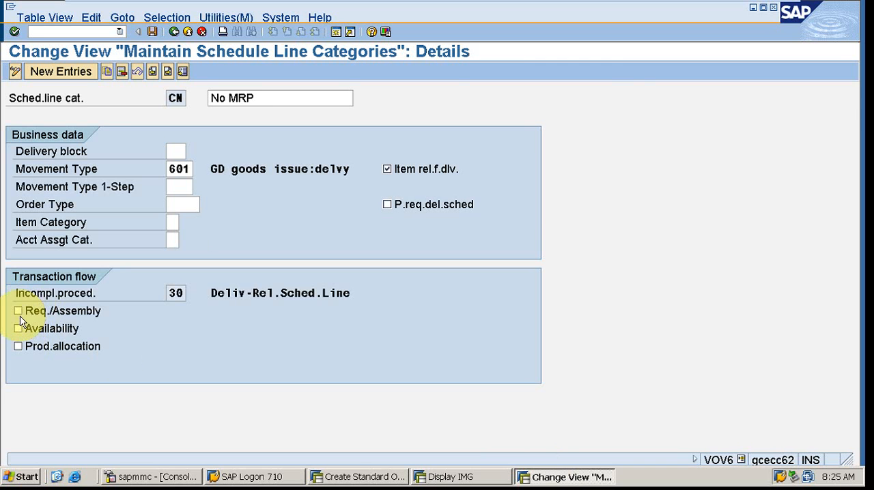
pyautogui.click(461, 479)
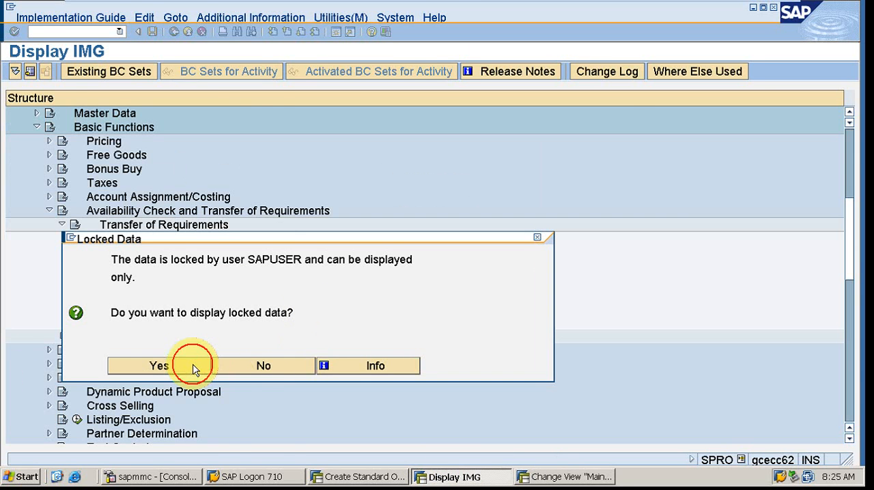
pyautogui.click(193, 368)
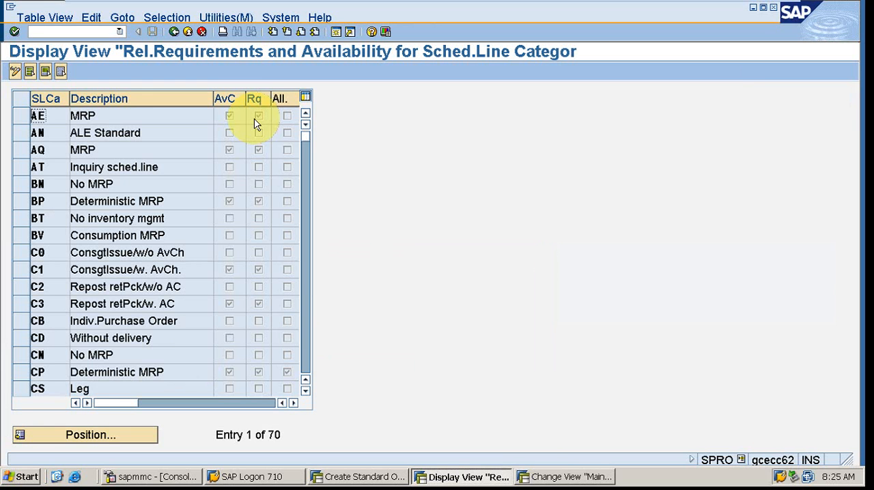
pyautogui.click(175, 33)
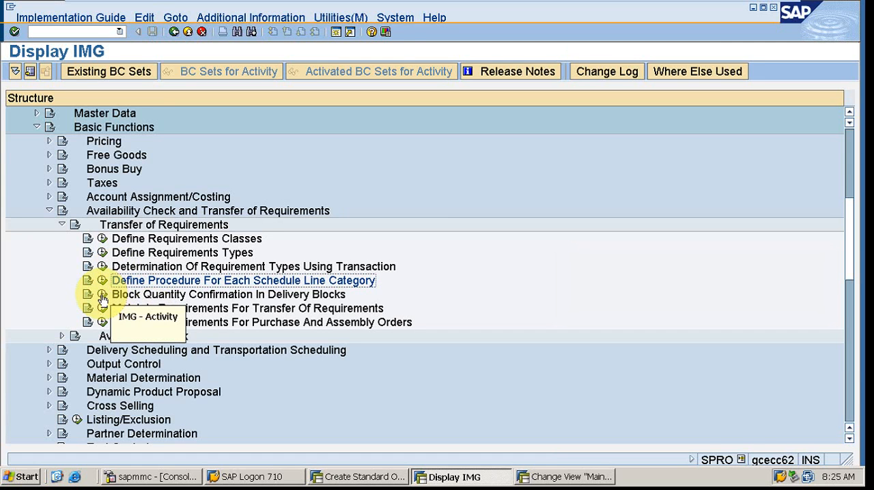
# - View the Deliveries: Blocking Reasons/Criteria activity of Block Quantity Confirmation In Delivery Blocks, and return to the IMG
pyautogui.click(102, 295)
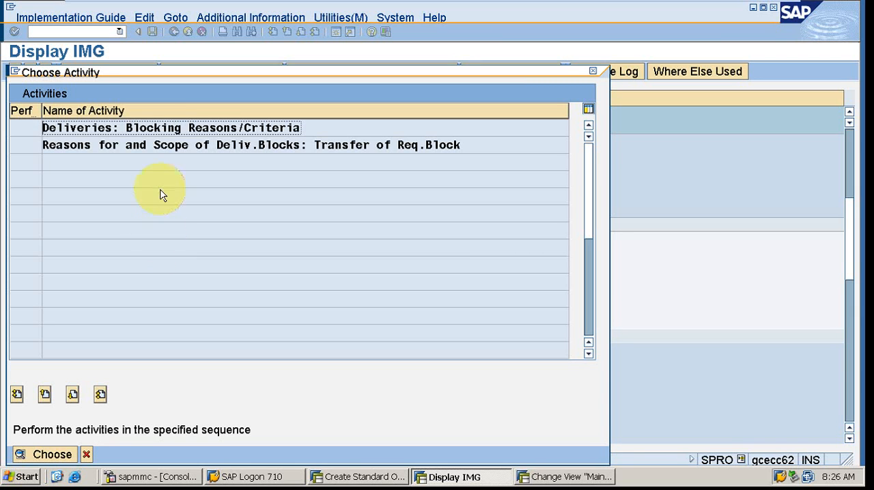
pyautogui.doubleClick(144, 132)
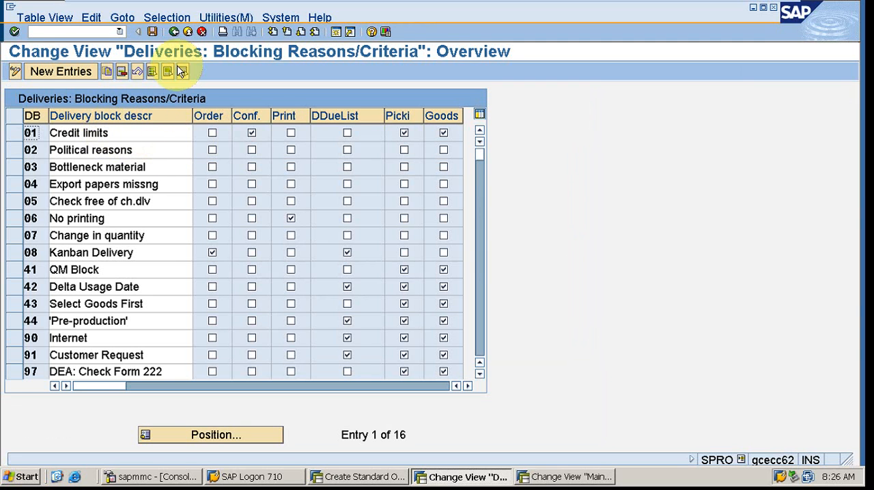
pyautogui.click(174, 32)
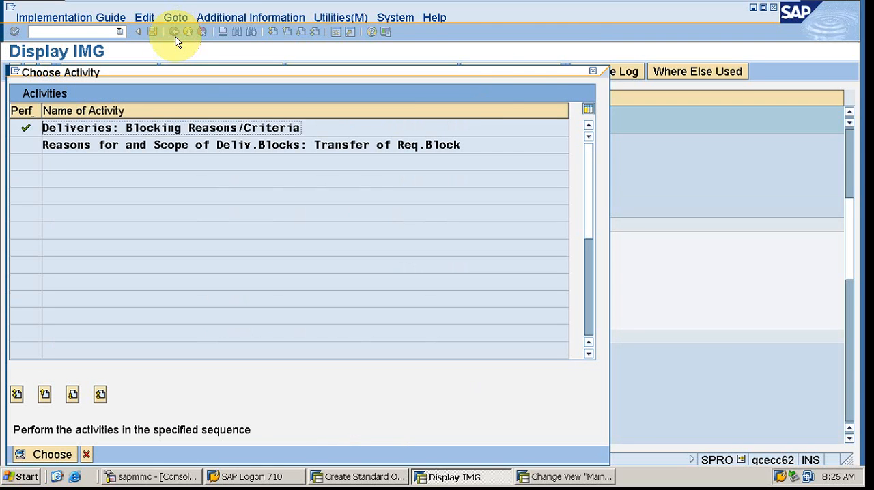
pyautogui.click(593, 72)
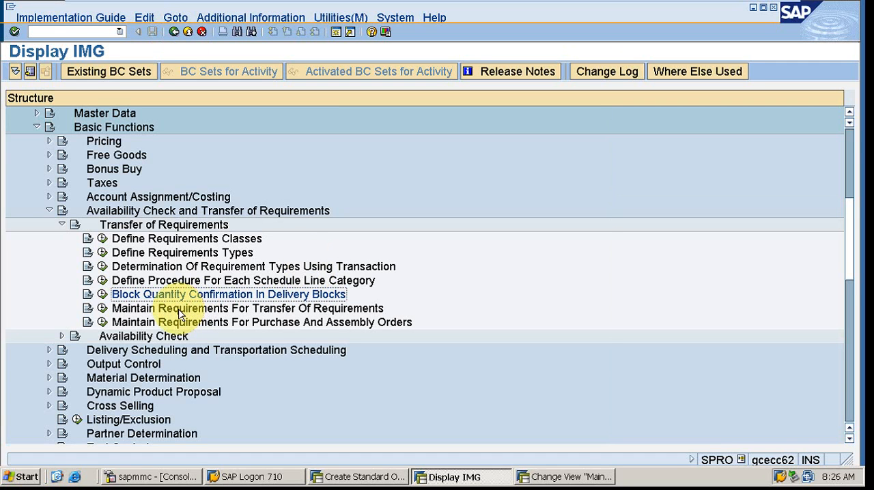
# - View the Maintain Requirements For Transfer Of Requirements activity, and go back to the IMG structure
pyautogui.click(101, 310)
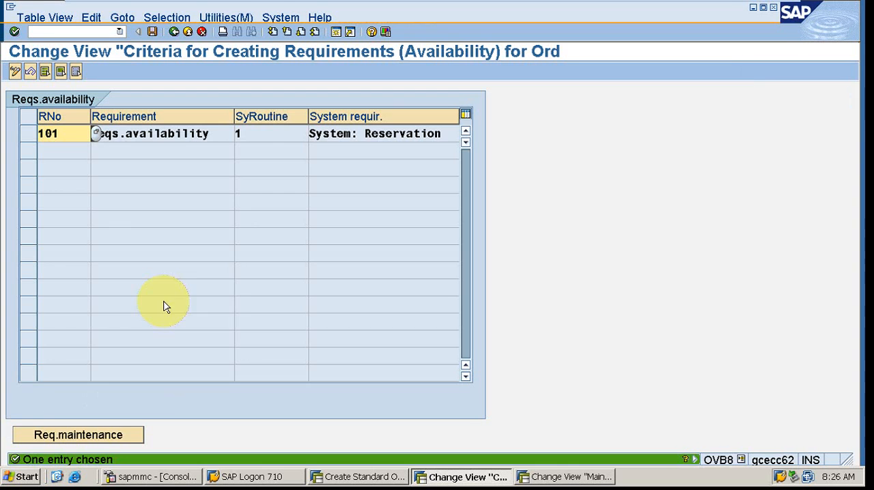
pyautogui.click(175, 32)
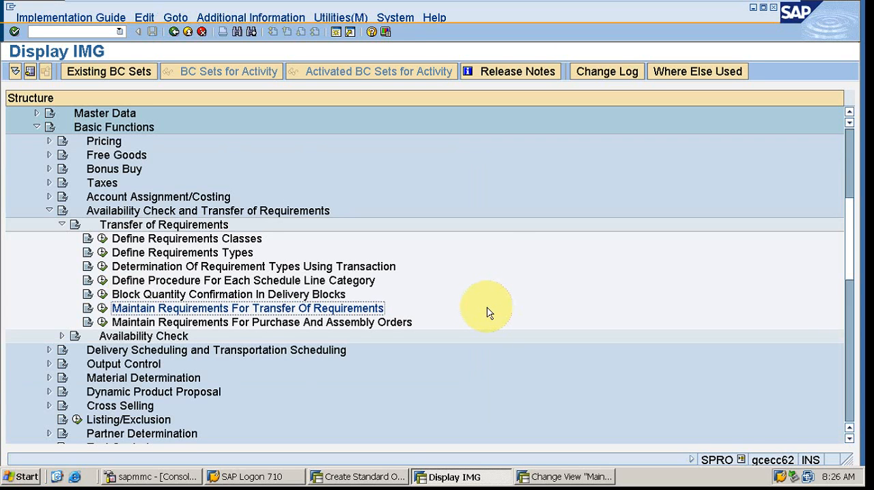
pyautogui.click(102, 308)
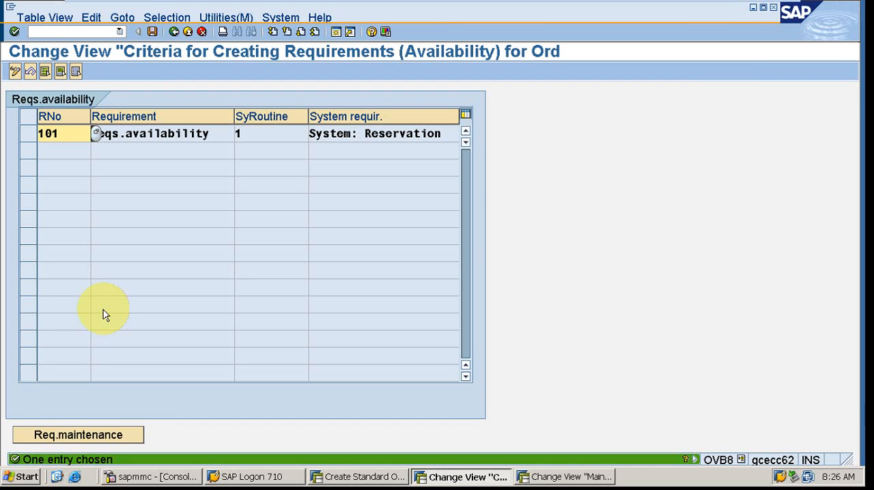
pyautogui.click(175, 35)
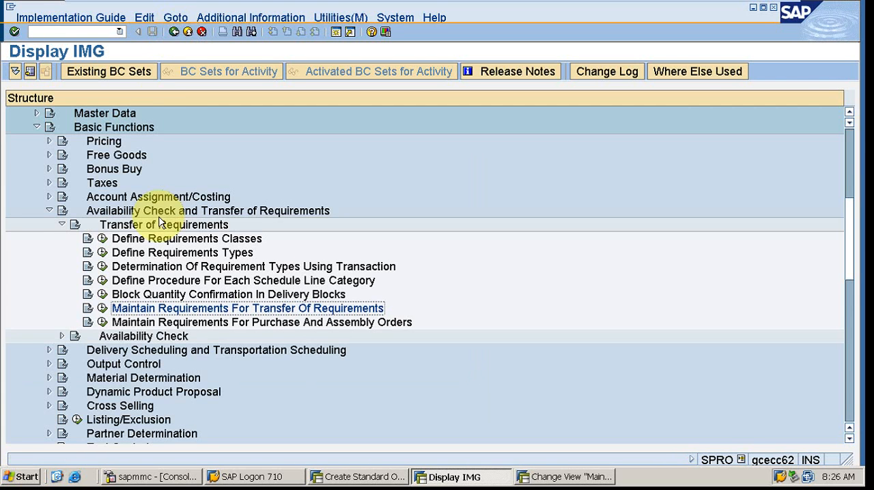
# - Reopen the delivery blocking reasons and examine the criteria of block 01 Credit limits, leaving them unchanged
pyautogui.click(102, 295)
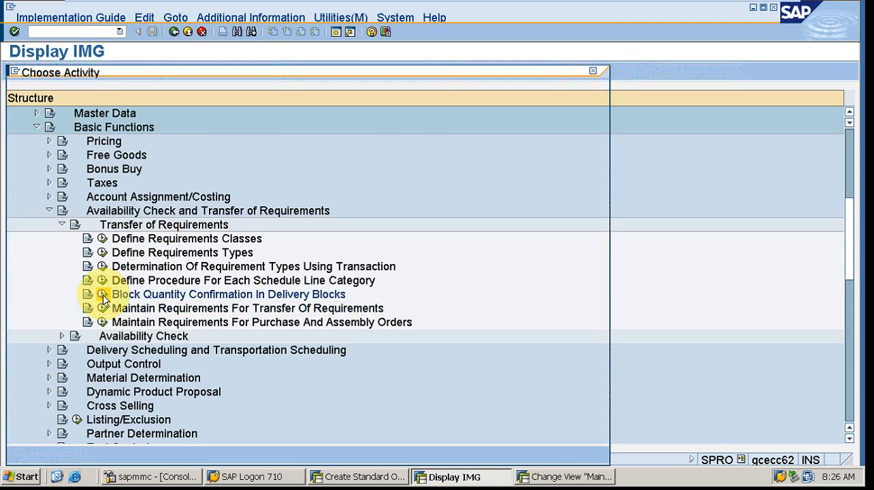
pyautogui.click(120, 127)
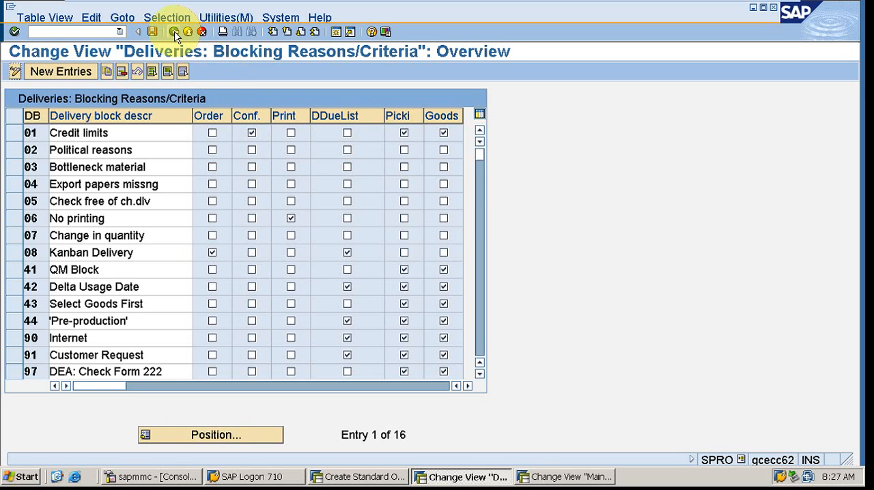
pyautogui.click(15, 138)
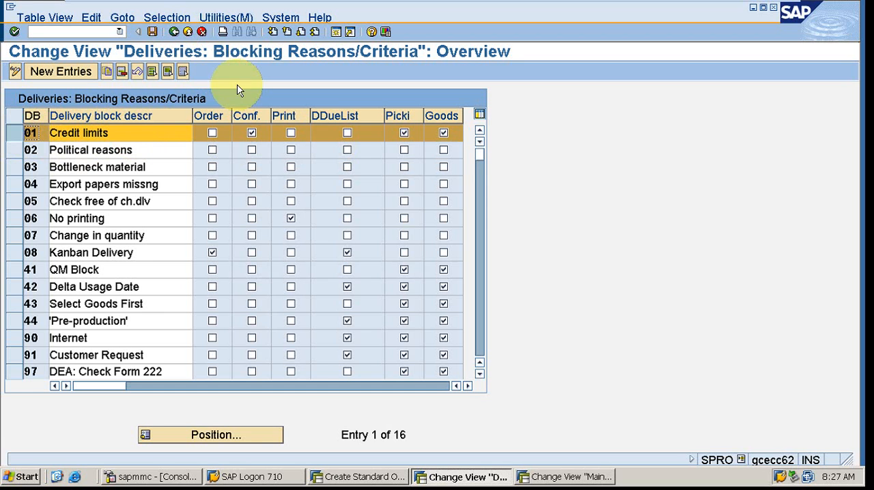
pyautogui.click(174, 33)
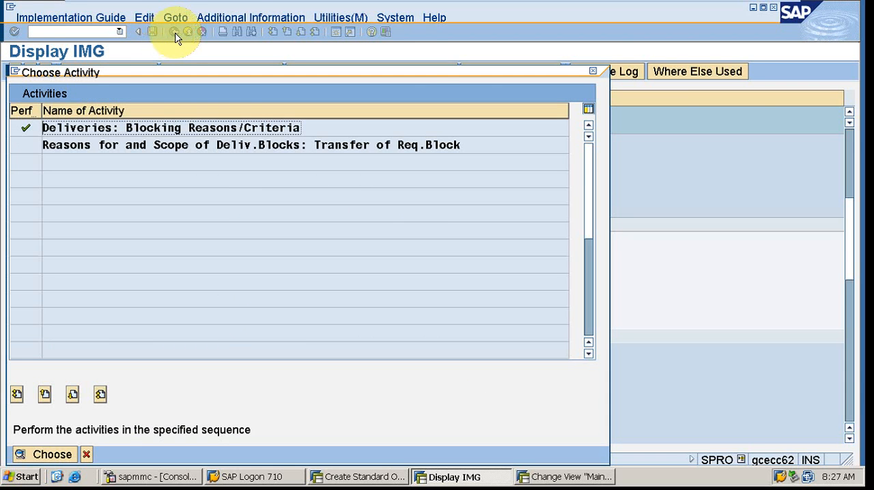
pyautogui.click(593, 74)
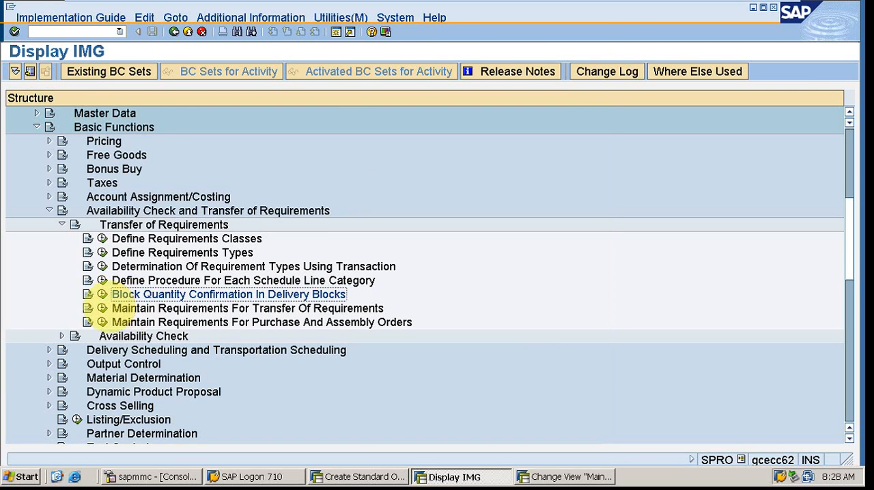
# - Examine requirement 101 Reqs.availability in Maintain Requirements For Transfer Of Requirements, and exit to the IMG
pyautogui.click(102, 310)
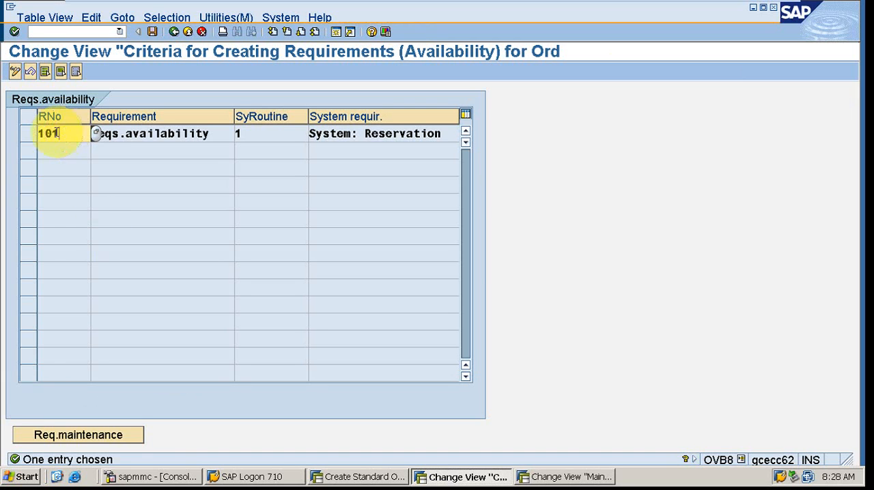
pyautogui.moveTo(58, 133); pyautogui.dragTo(29, 134)
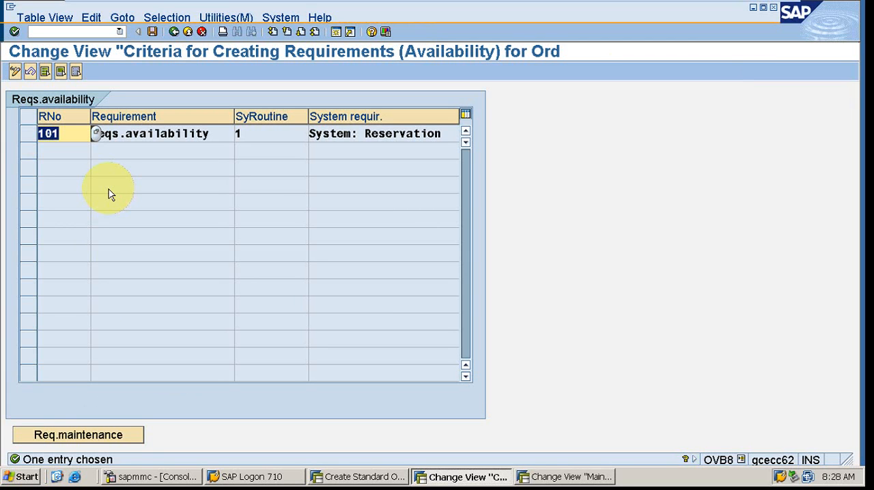
pyautogui.click(146, 136)
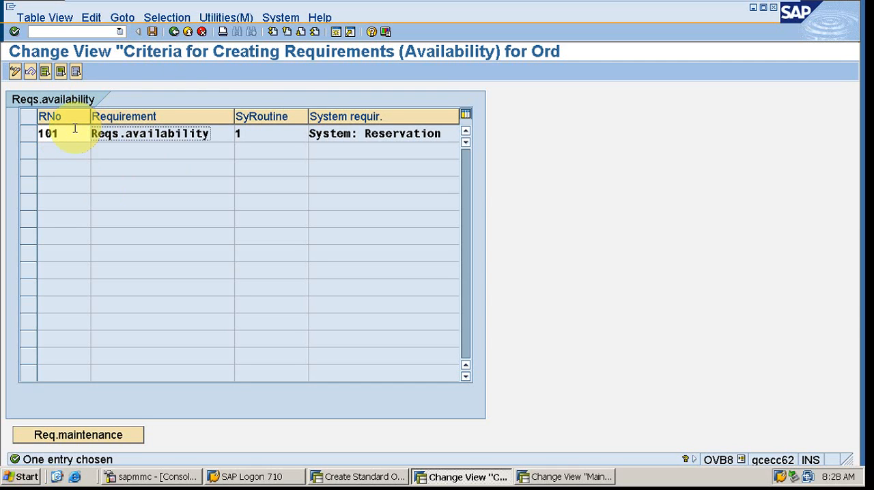
pyautogui.click(174, 31)
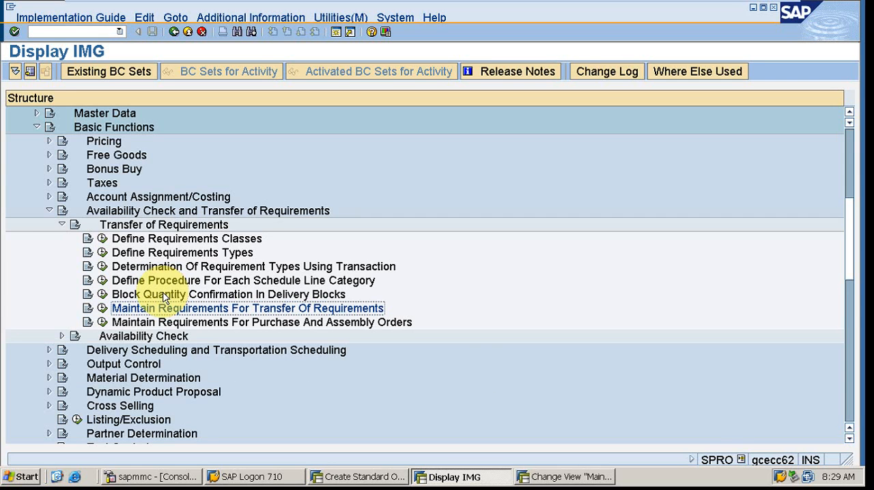
# - Review requirement routines 102, 105 and 106 in Maintain Requirements For Purchase And Assembly Orders, and return to the IMG
pyautogui.click(102, 323)
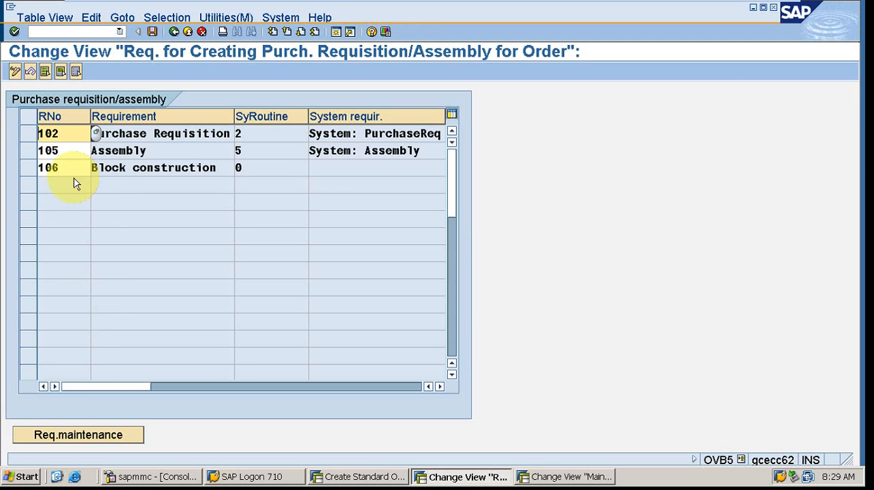
pyautogui.click(62, 136)
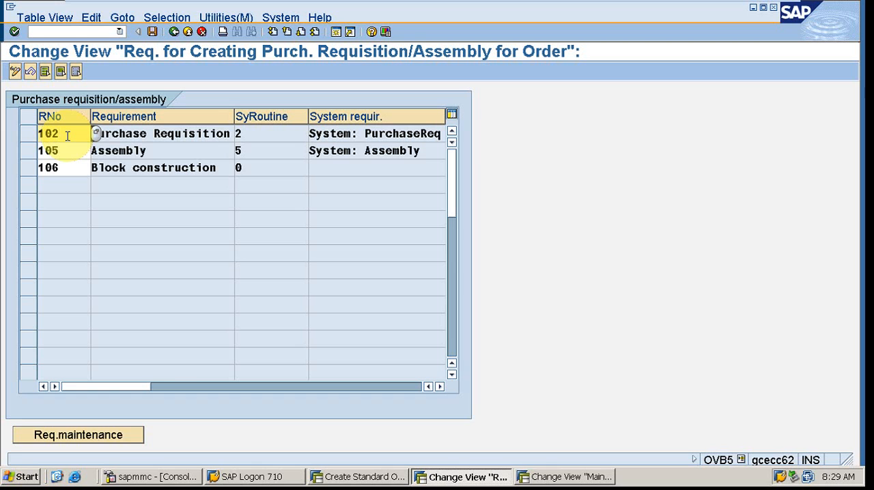
pyautogui.click(218, 77)
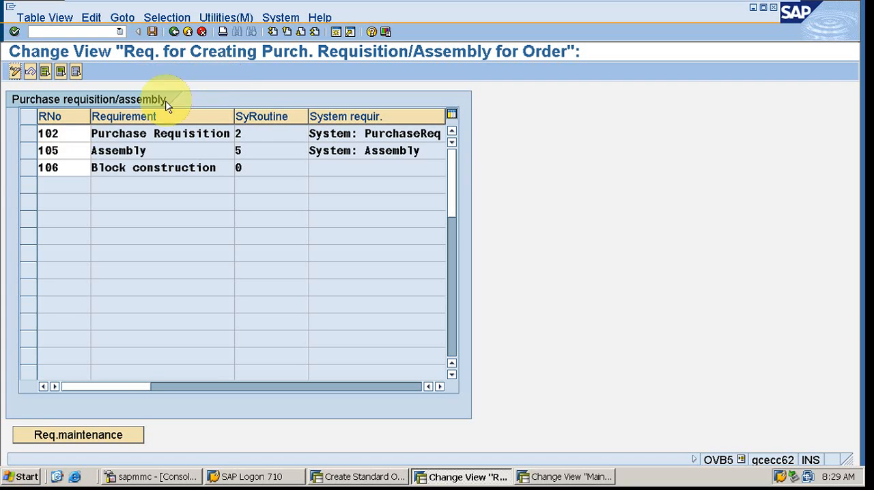
pyautogui.click(175, 31)
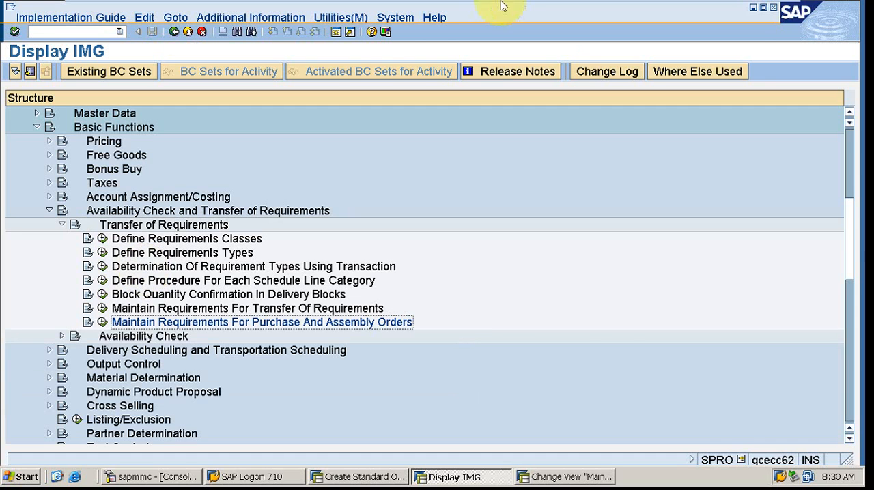
# - Switch to STUDY-MATERIAL.pdf in Reader and page forward to the availability check and backorder interview questions
pyautogui.click(752, 8)
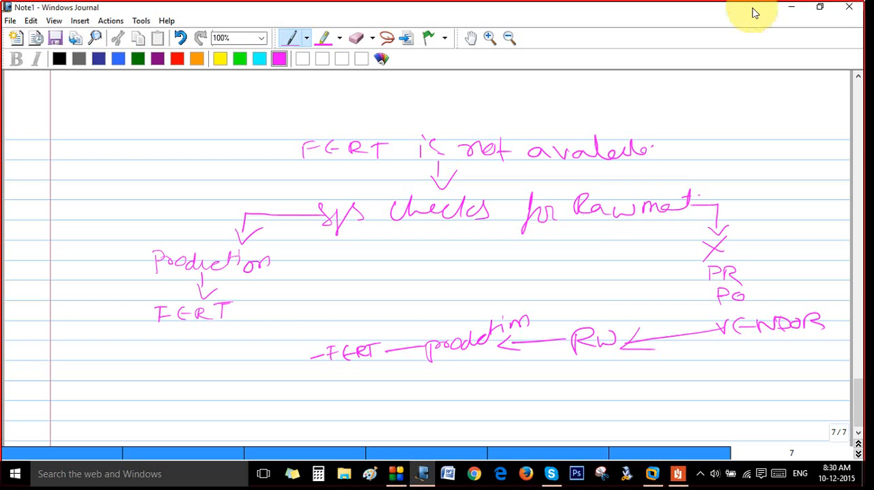
pyautogui.click(678, 474)
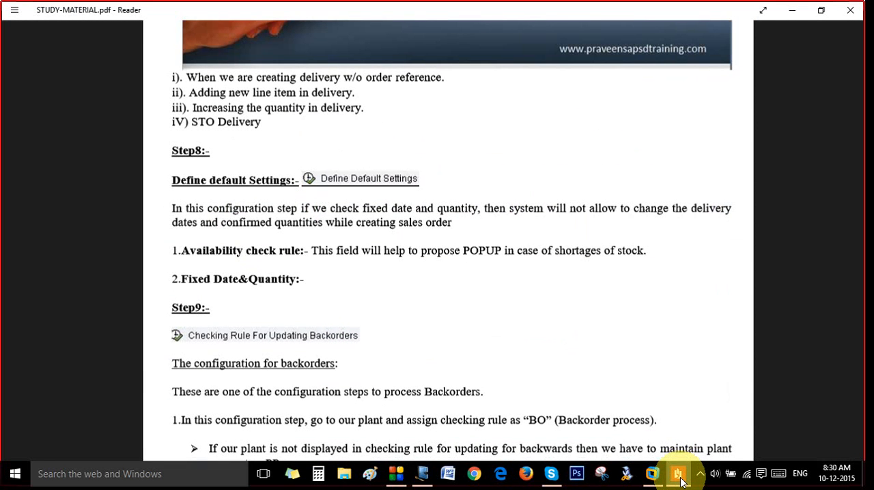
pyautogui.press('pagedown')
pyautogui.press('pagedown')
pyautogui.press('pagedown')
pyautogui.press('pagedown')
pyautogui.press('pagedown')
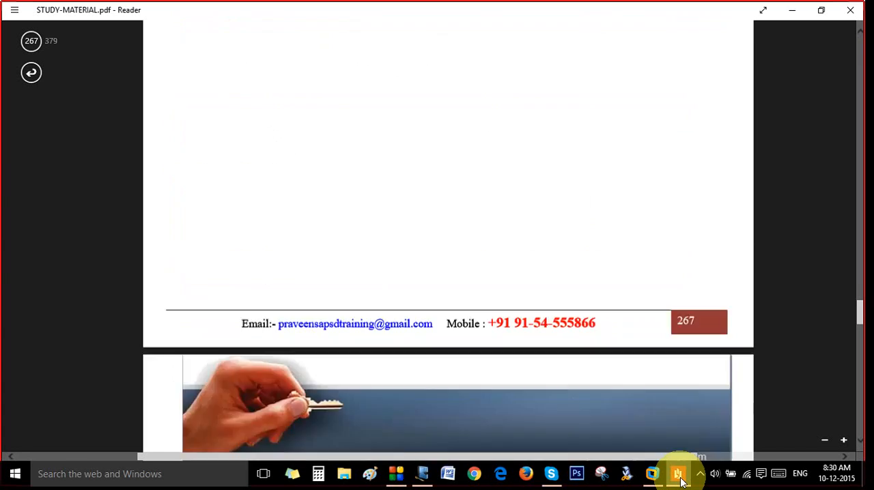
pyautogui.press('pagedown')
pyautogui.press('pagedown')
pyautogui.press('pagedown')
pyautogui.press('pagedown')
pyautogui.press('pagedown')
pyautogui.press('pagedown')
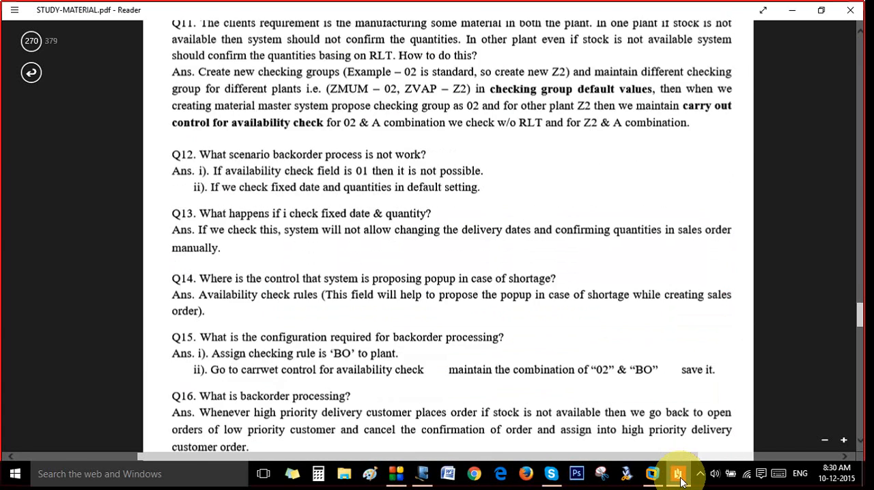